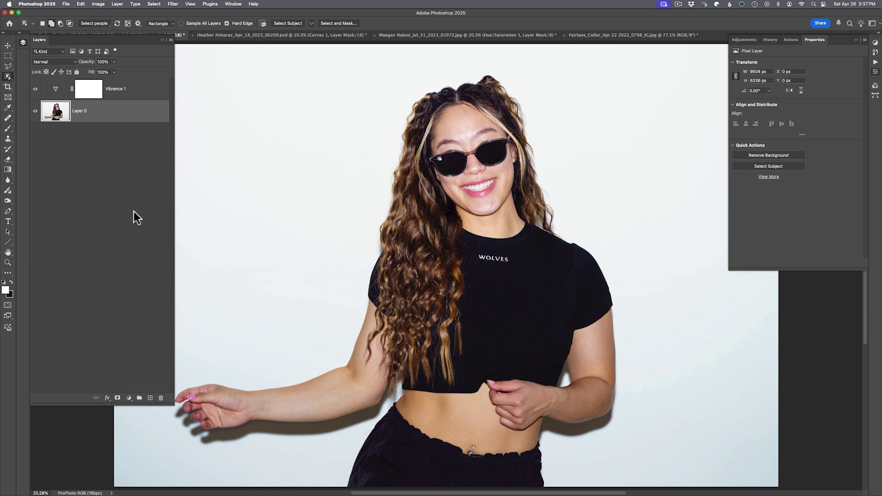
Step: Check the Photoshop version information, then dismiss it
click(39, 5)
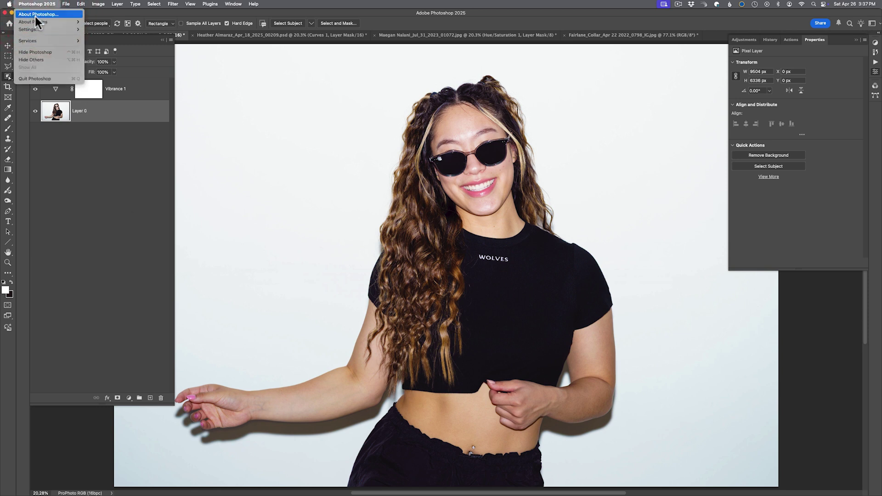
click(36, 15)
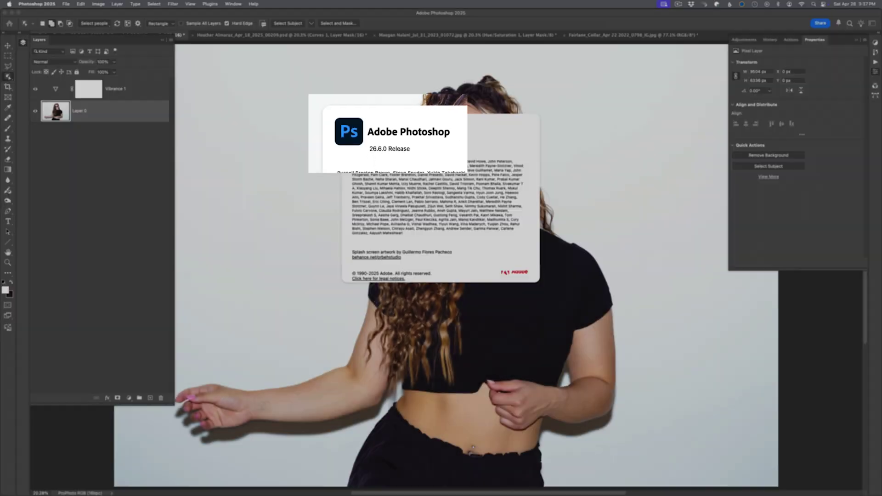
click(118, 229)
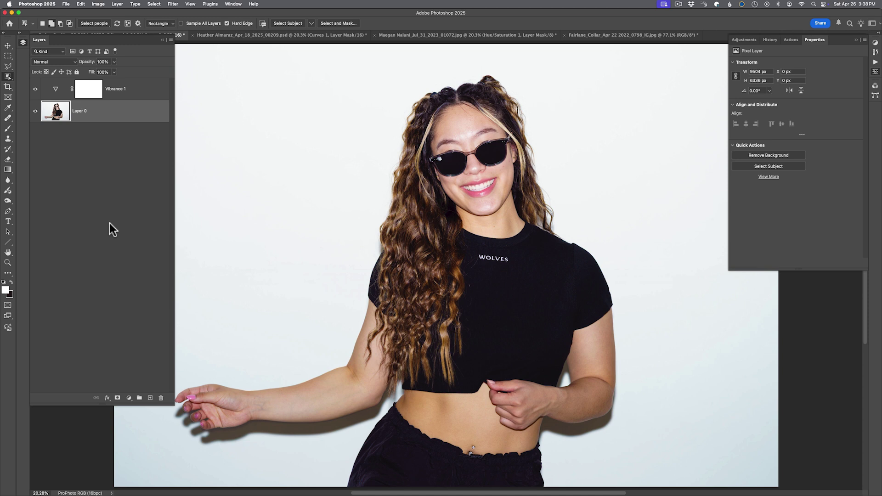
Step: Look through the Select menu, then keep the Object Selection tool active
click(154, 5)
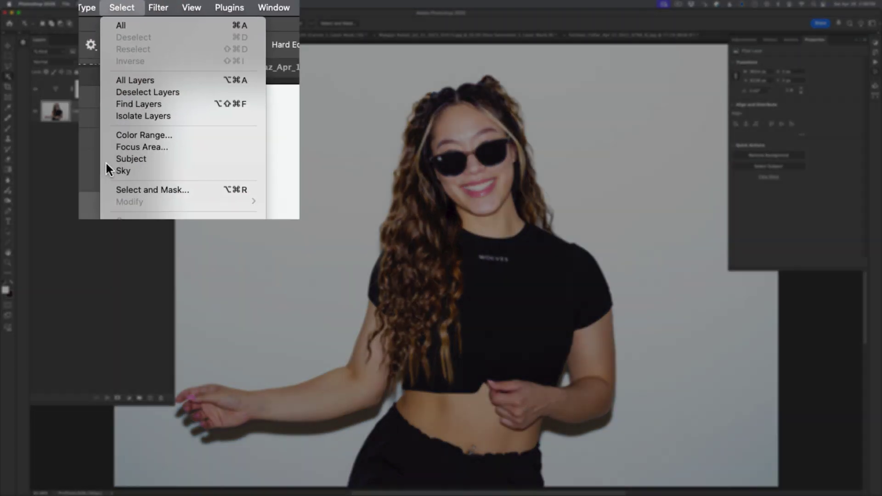
click(110, 161)
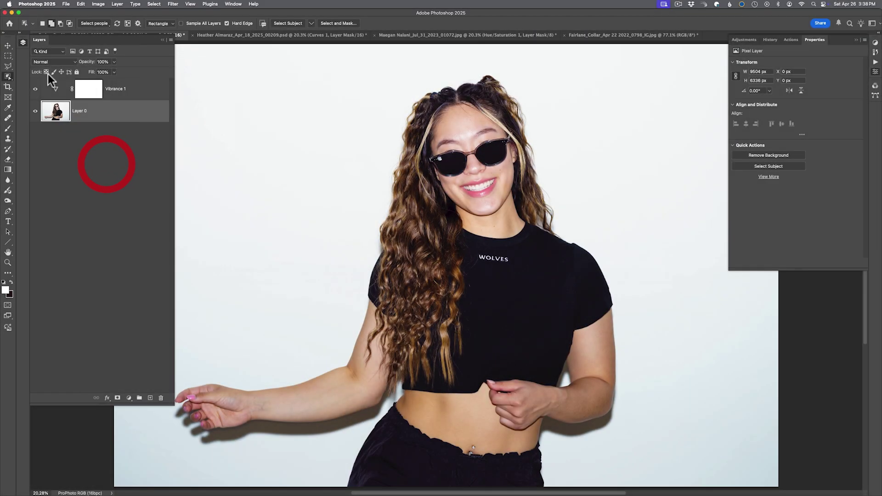
click(8, 76)
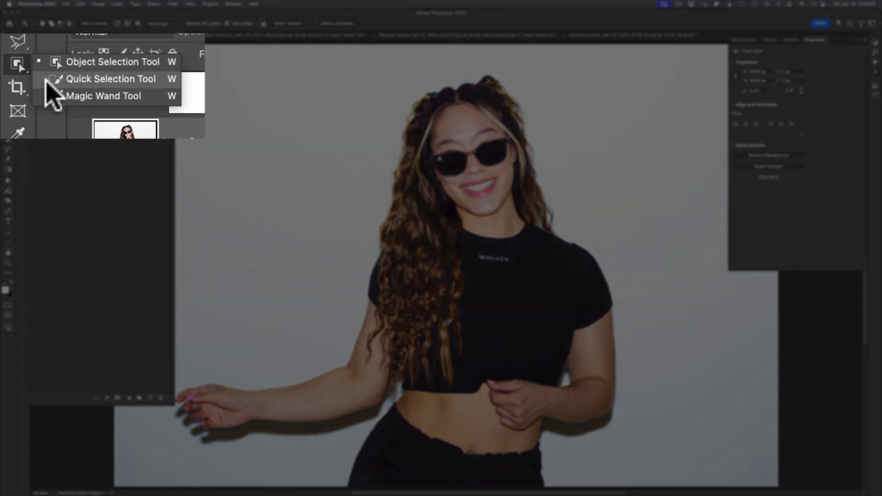
click(16, 66)
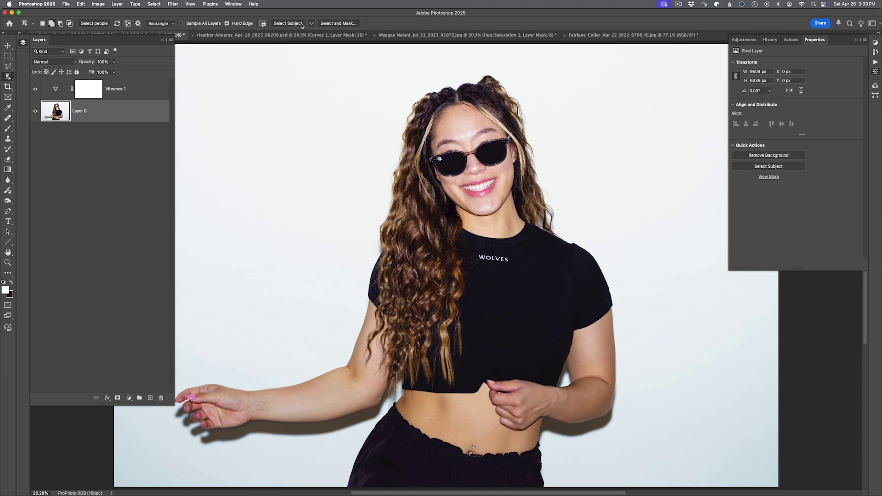
Step: Review the Device/Cloud processing choices and Image Processing preferences without changing anything
click(310, 22)
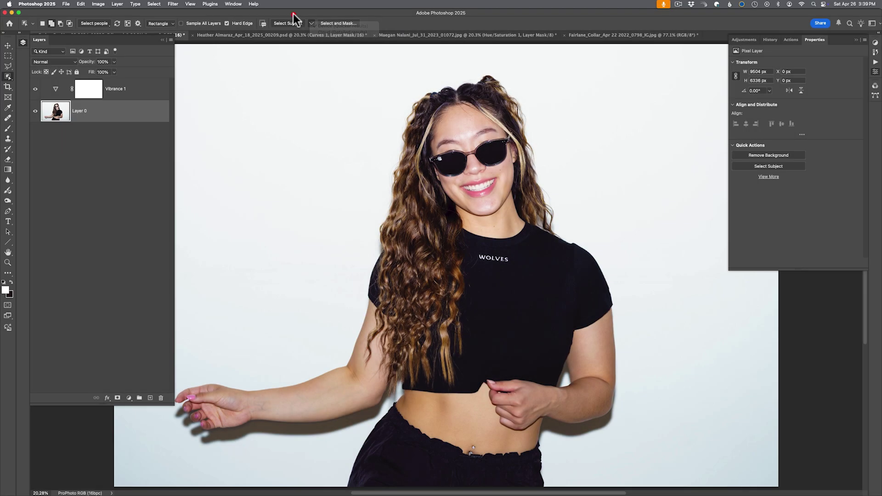
click(294, 12)
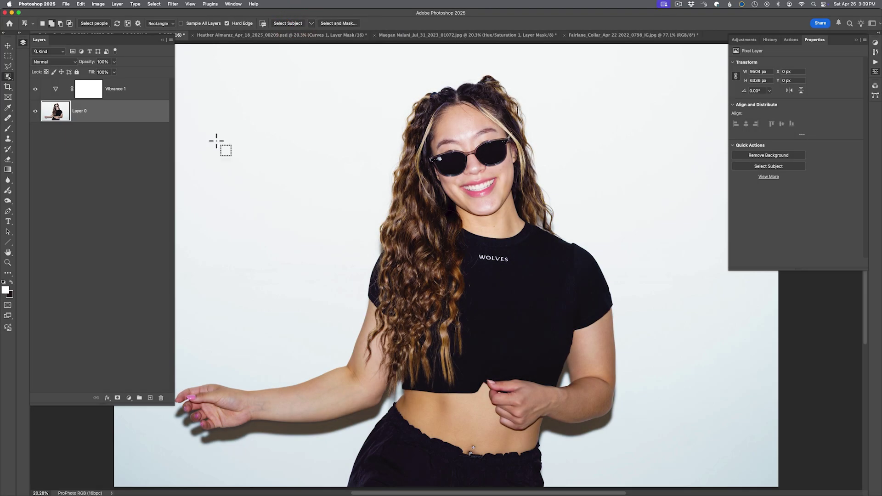
click(47, 4)
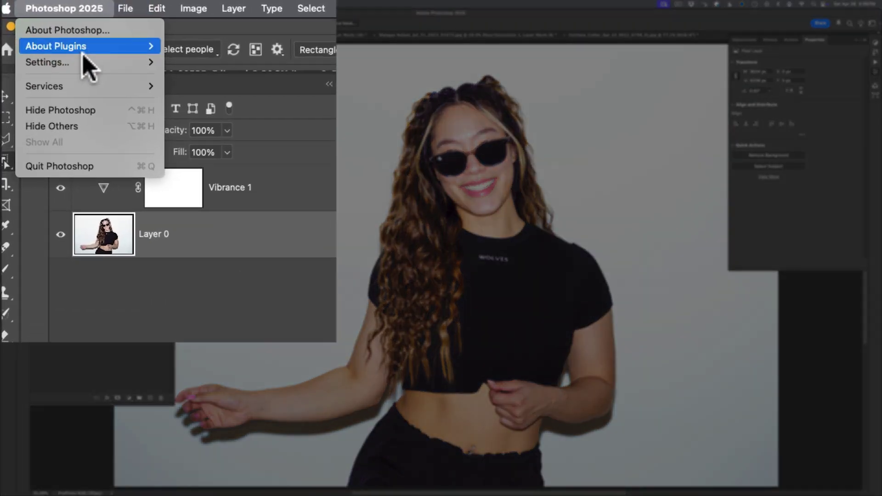
mouse_move(66, 52)
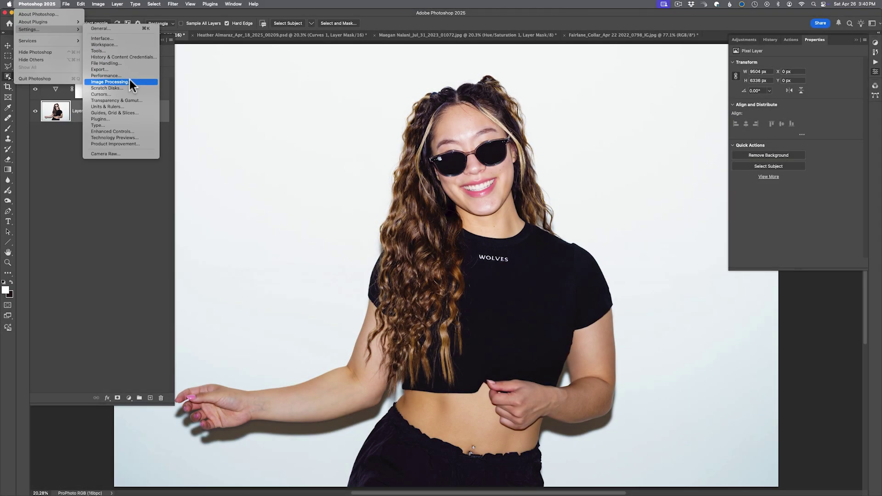
click(129, 82)
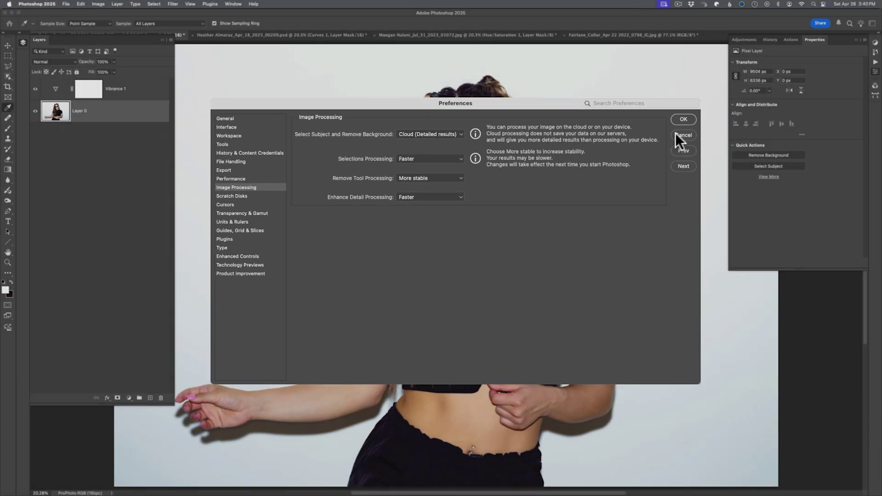
click(846, 57)
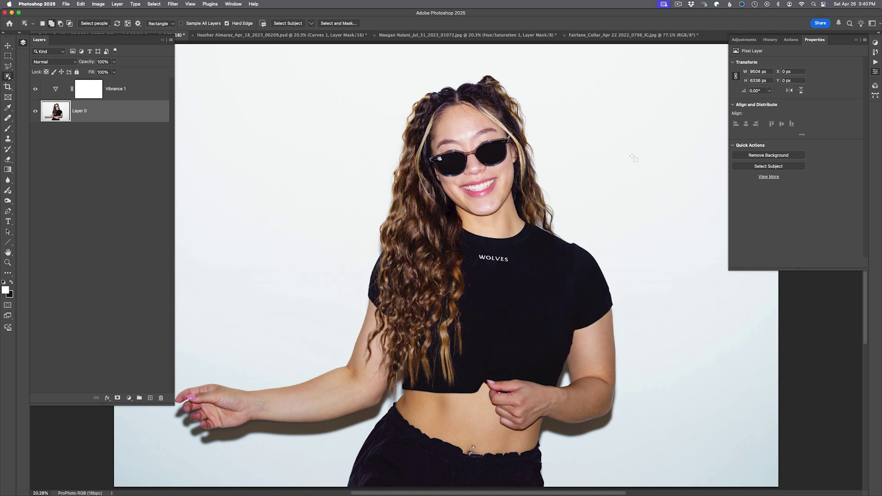
Step: Choose a processing mode and select the woman as the subject
click(311, 22)
click(328, 25)
click(292, 23)
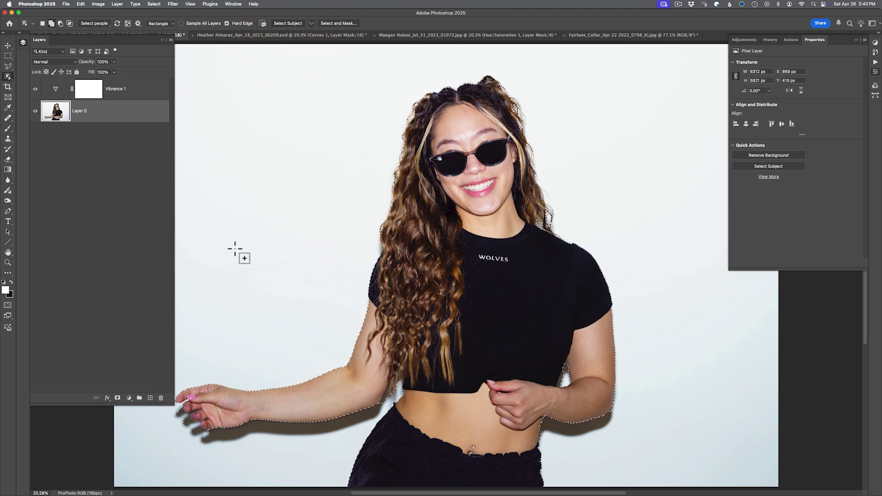
Step: Inspect the selection edges on the woman's hand, forearm, torso and other arm, then fit the image on screen
key(space)
drag(239, 374, 331, 292)
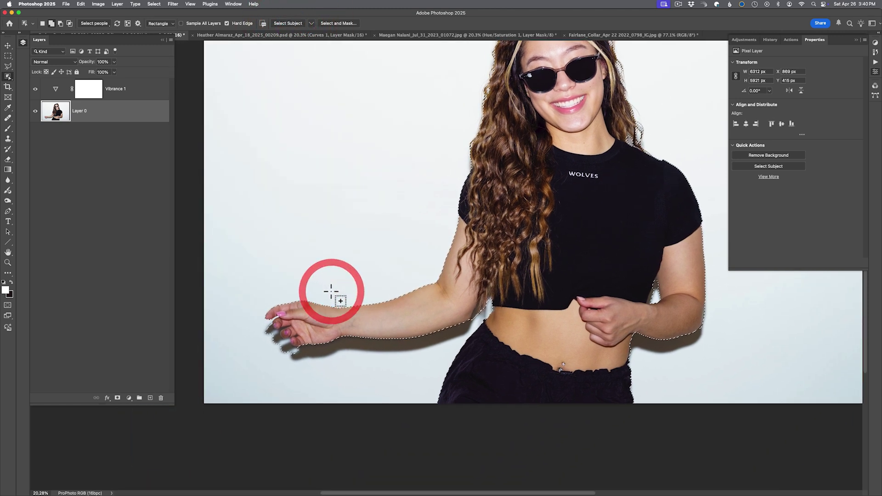
scroll(302, 291, up, 5)
key(space)
drag(256, 384, 503, 197)
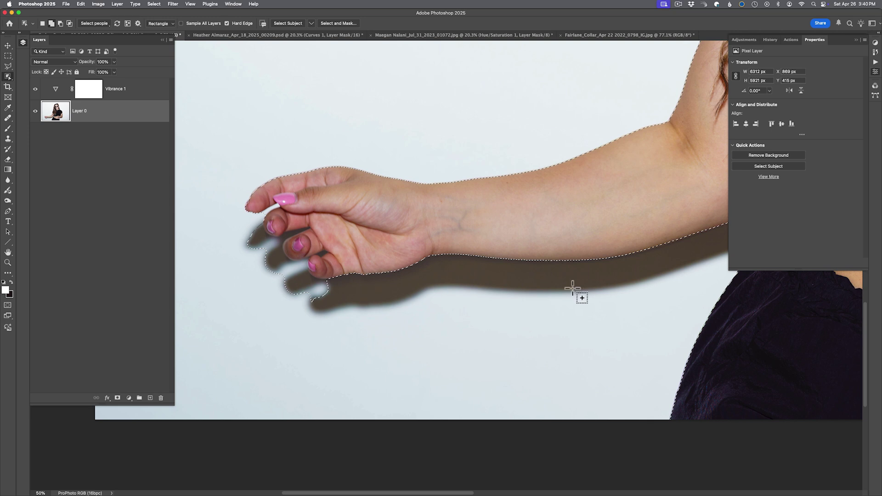
key(space)
drag(477, 281, 315, 295)
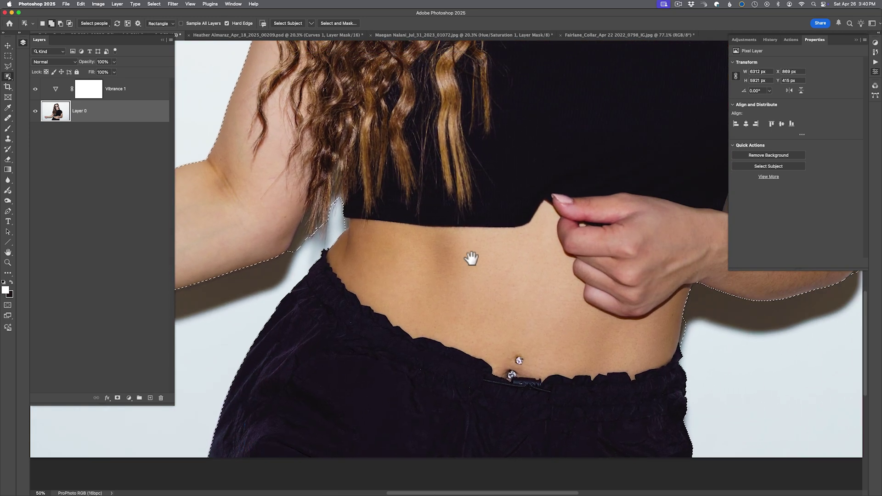
drag(471, 259, 449, 256)
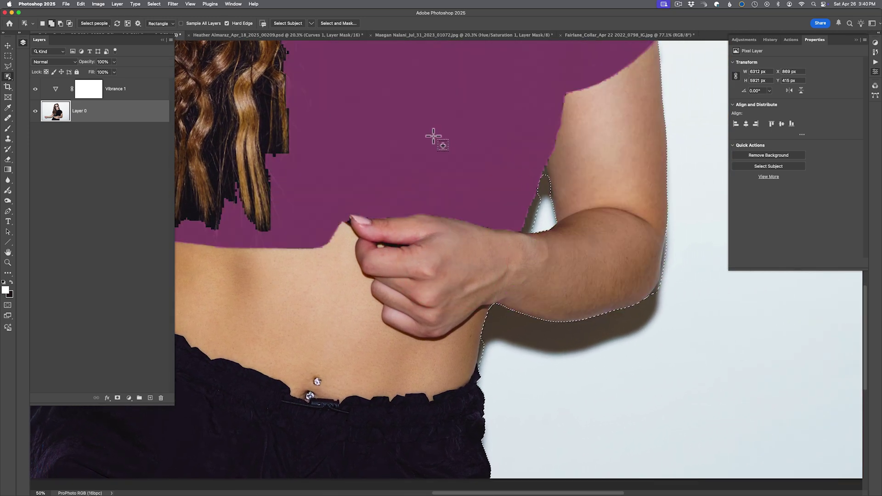
key(super+0)
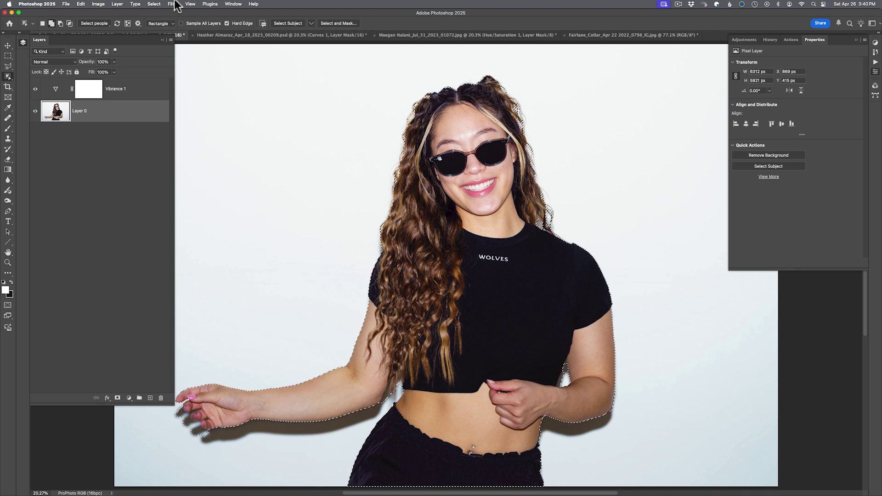
click(155, 4)
Step: Clear the selection and reselect the woman as the subject with a chosen processing mode
click(160, 18)
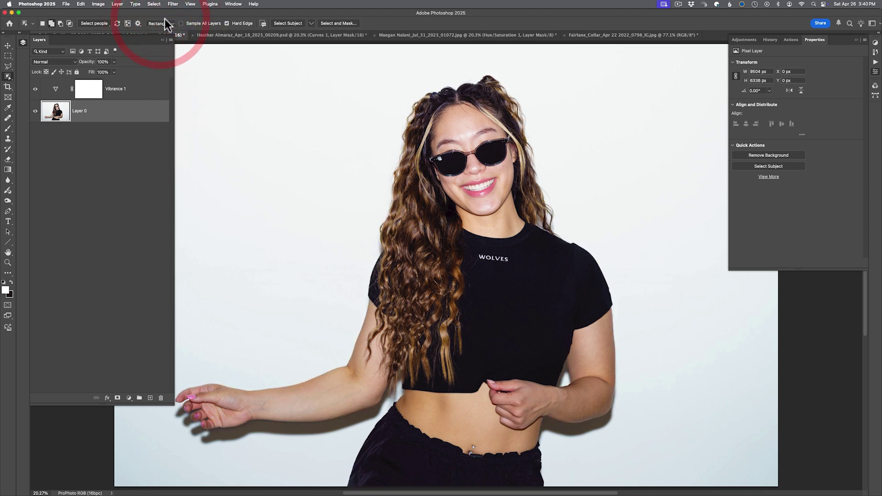
click(312, 22)
click(314, 24)
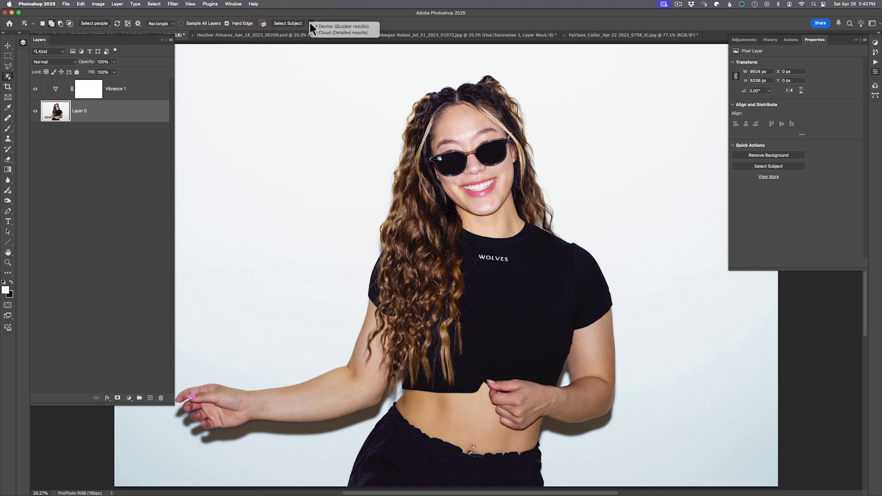
click(312, 29)
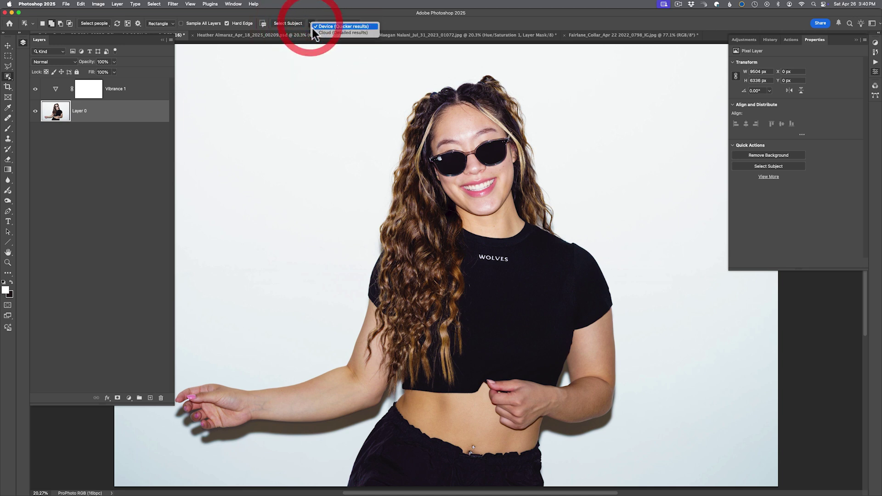
click(277, 23)
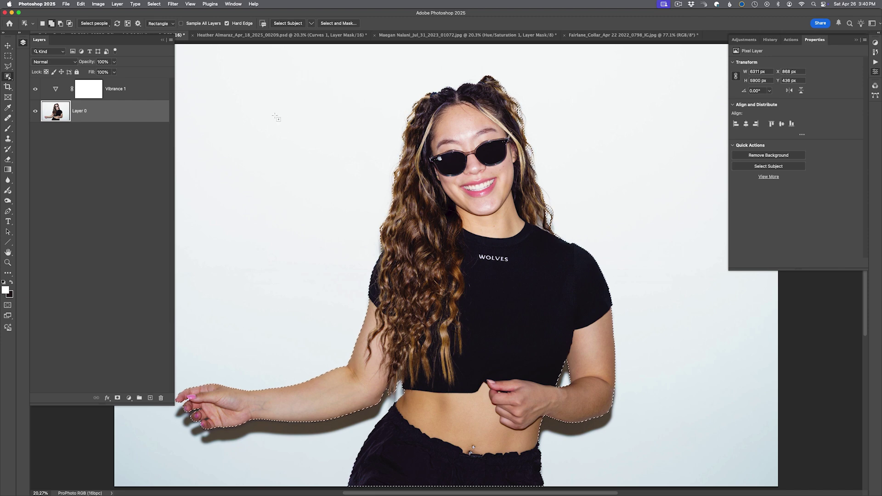
Step: At 100% zoom, check the selection edges along the hand, arm, torso, face and hair
key(super+1)
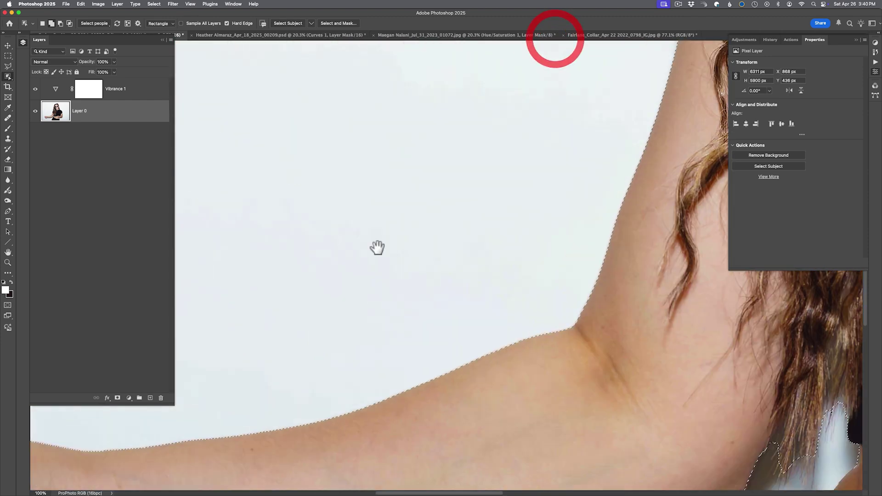
drag(378, 248, 552, 152)
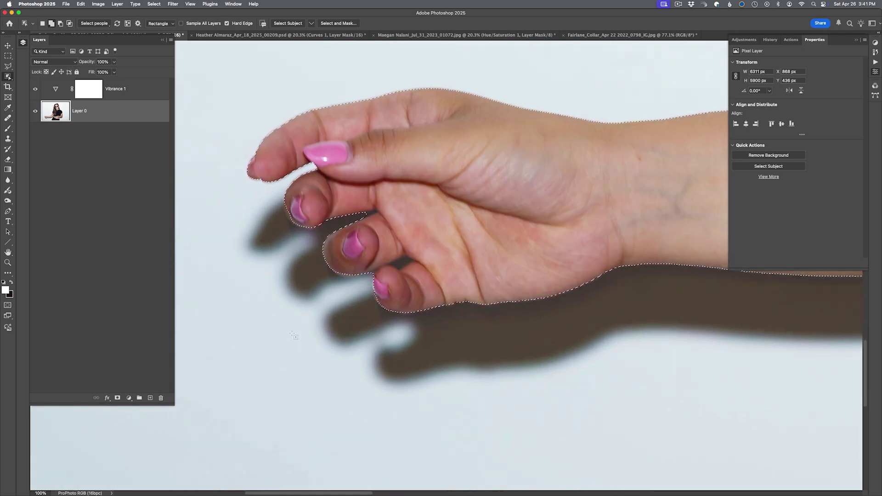
key(v)
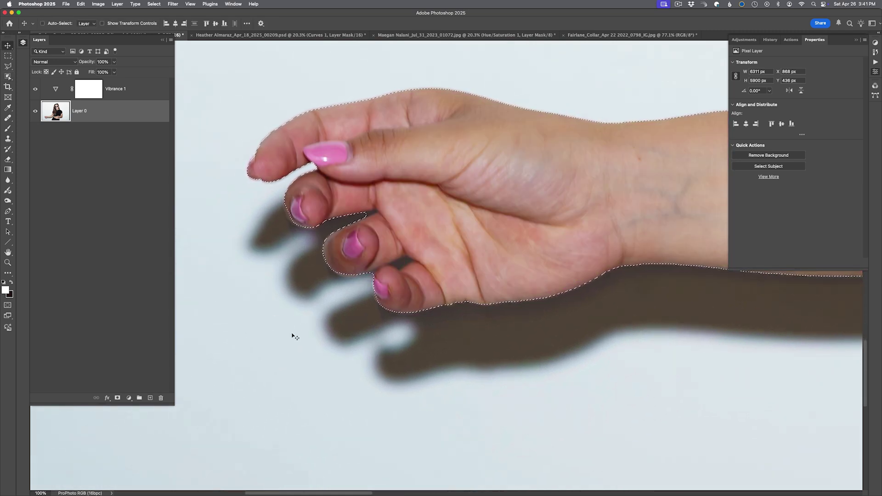
drag(558, 390, 437, 394)
drag(292, 400, 407, 284)
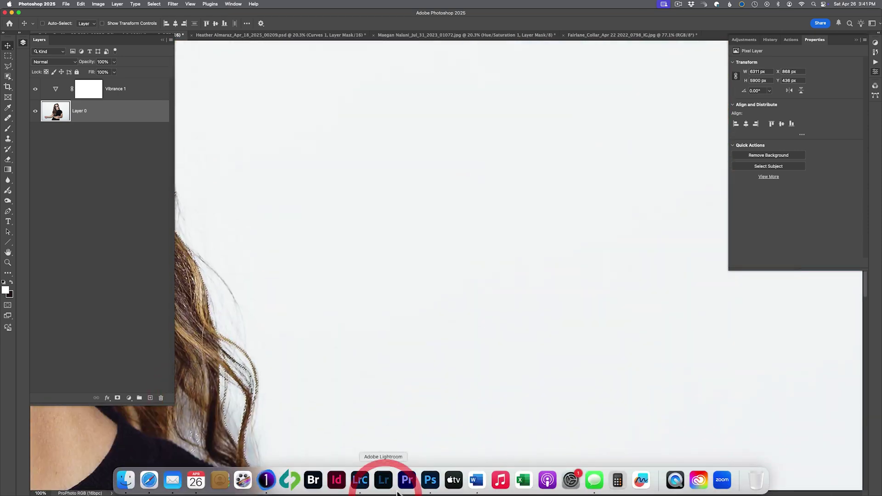
click(543, 474)
drag(453, 285, 461, 267)
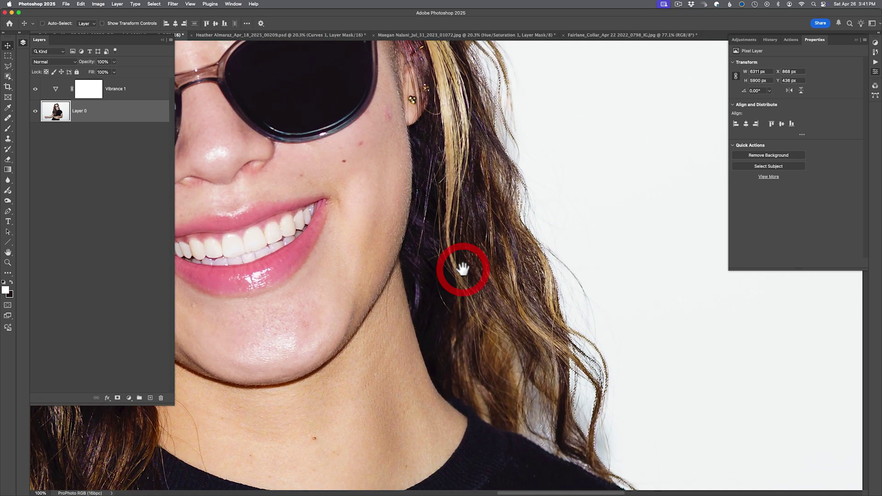
click(460, 266)
Step: Fit the photo in view, pick the Object Selection tool and deselect the woman
key(super)
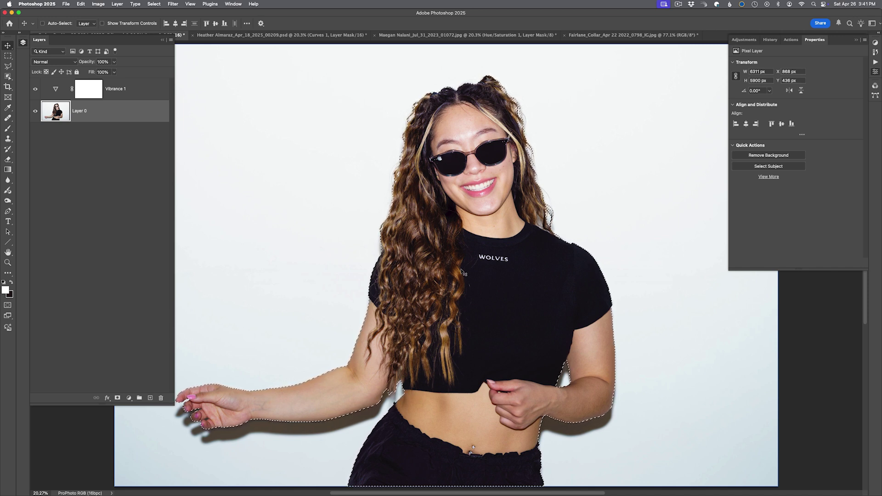
click(9, 76)
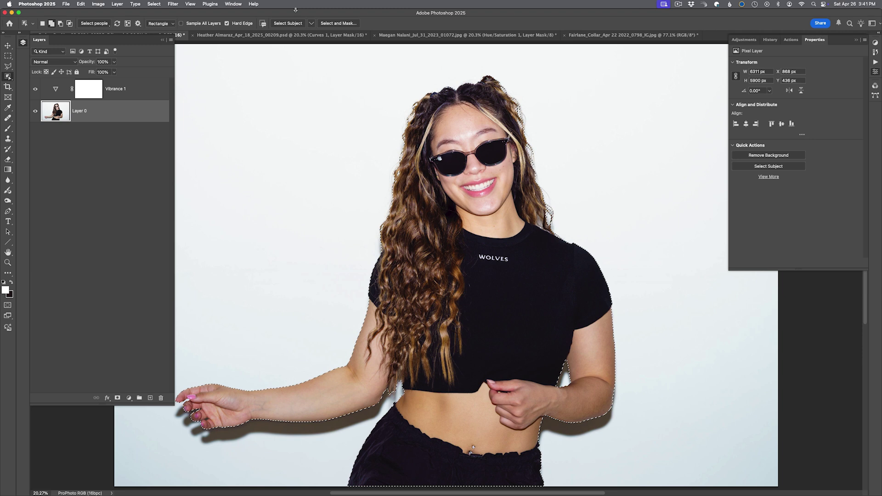
key(super+d)
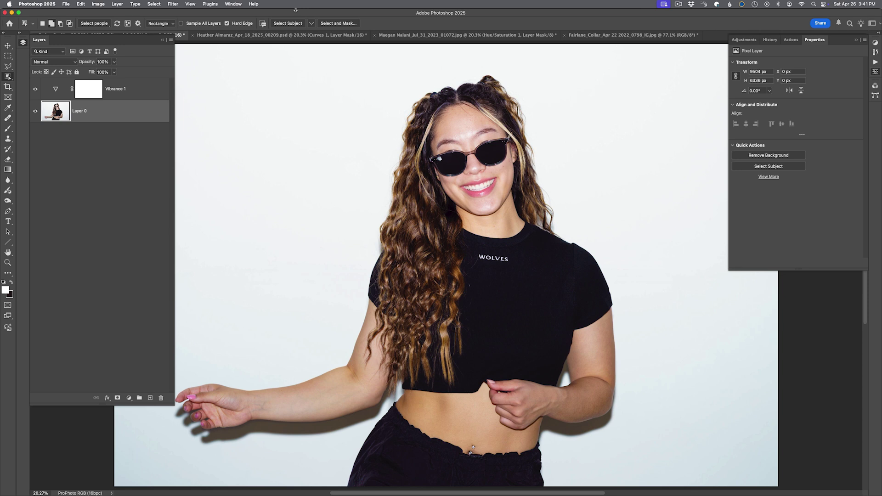
Step: Switch to the fly-fishing photo and zoom in on the wading angler
click(227, 35)
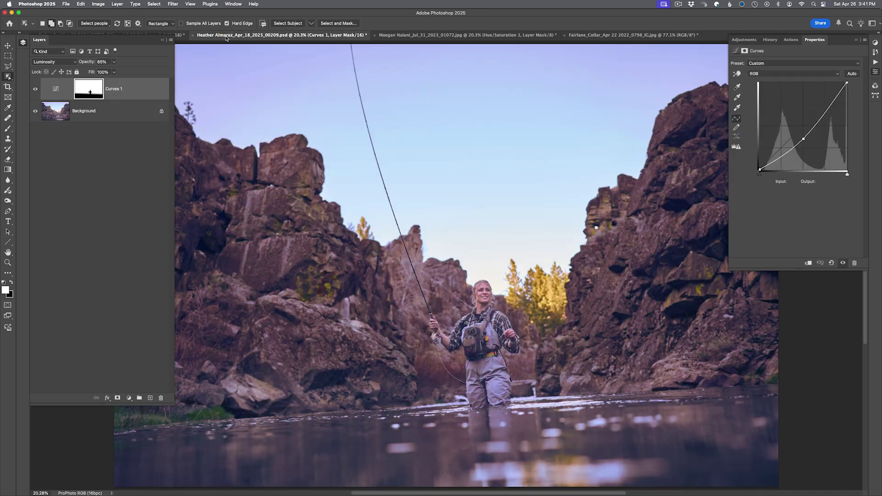
key(super+equal)
key(super+equal)
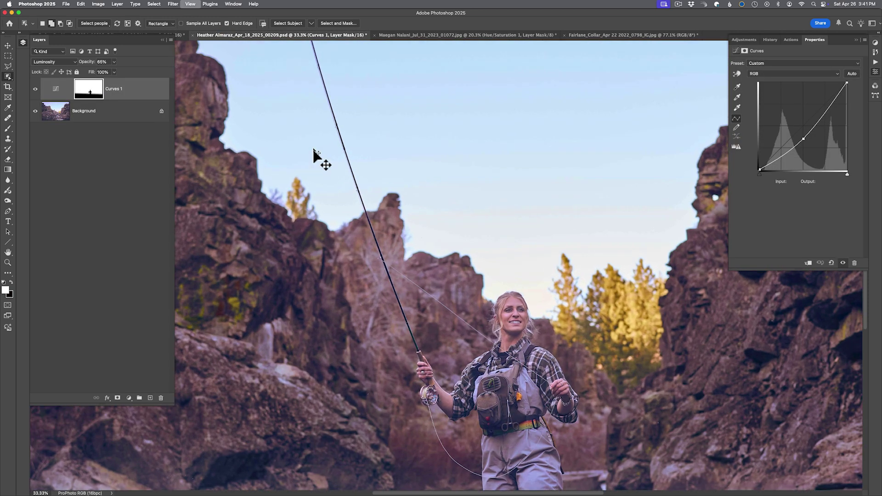
key(super+equal)
scroll(357, 197, down, 5)
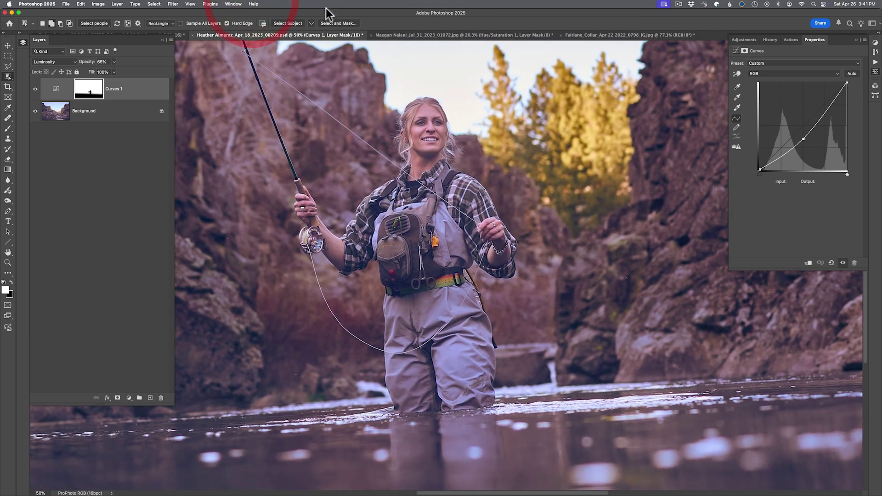
Step: Run Select Subject with on-device processing, then clear that first selection
click(311, 23)
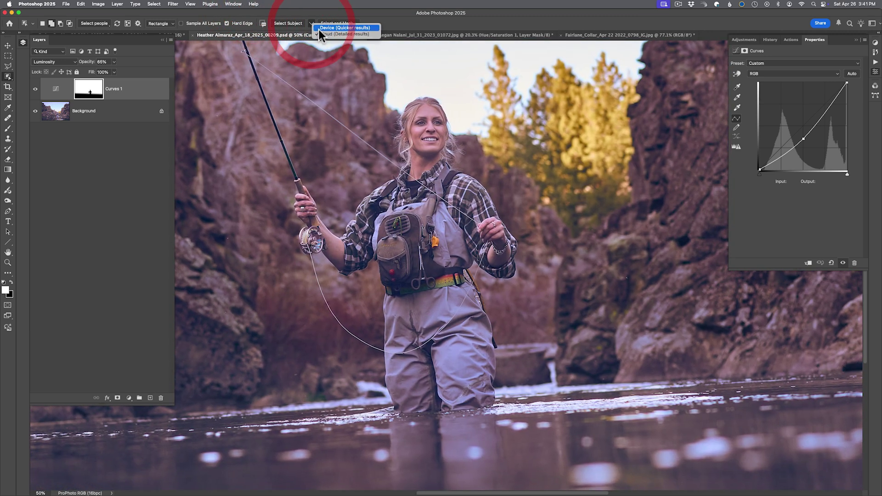
click(319, 28)
click(293, 23)
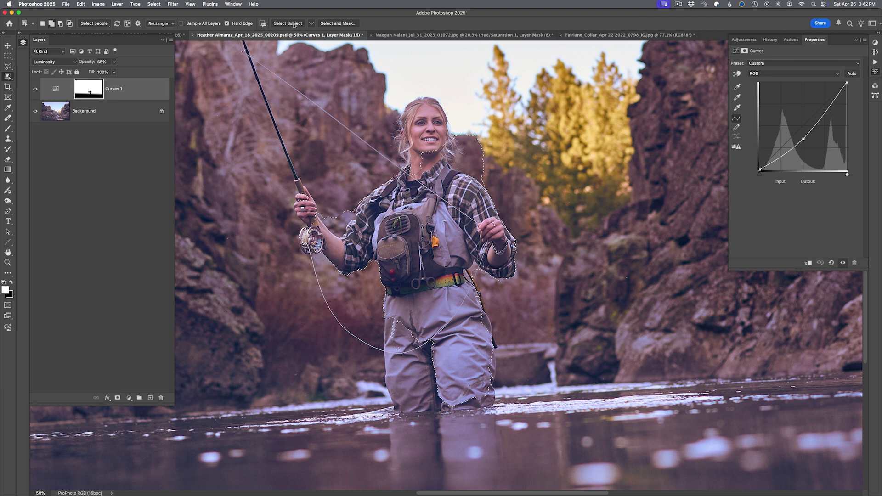
key(super+d)
Step: Recheck the processing option, reselect the angler and her line, and fit the photo in view
click(311, 23)
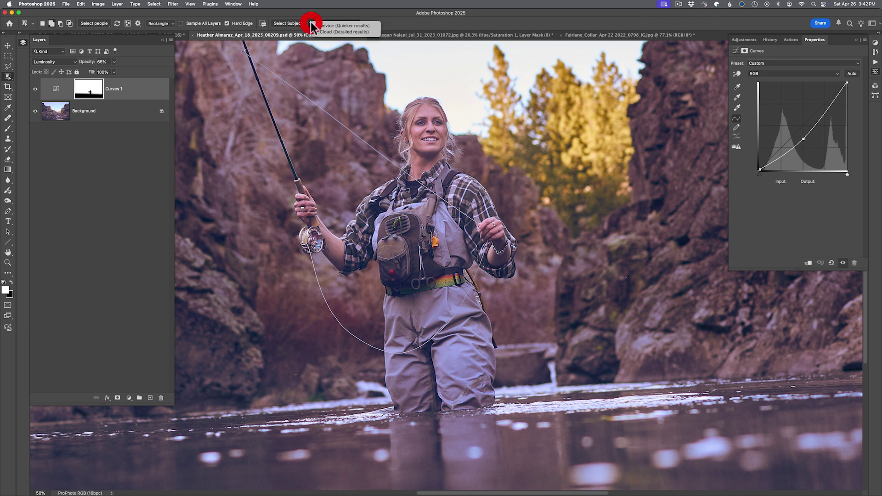
click(311, 25)
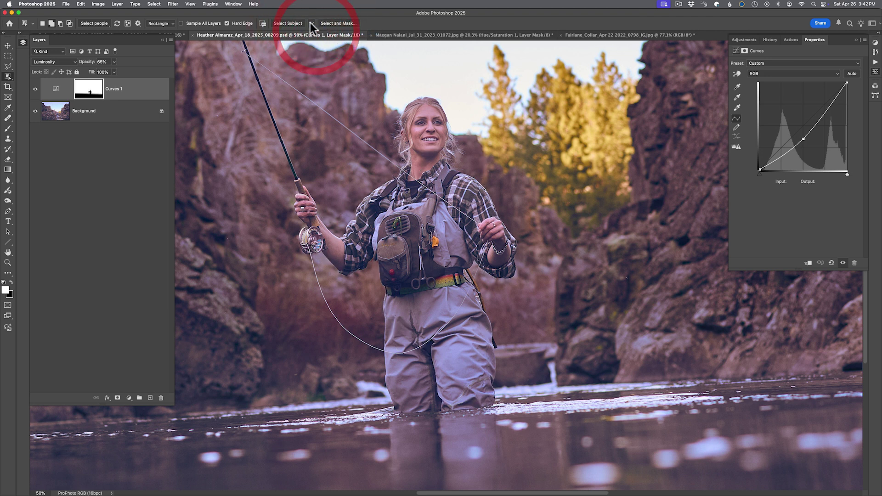
click(311, 24)
click(288, 24)
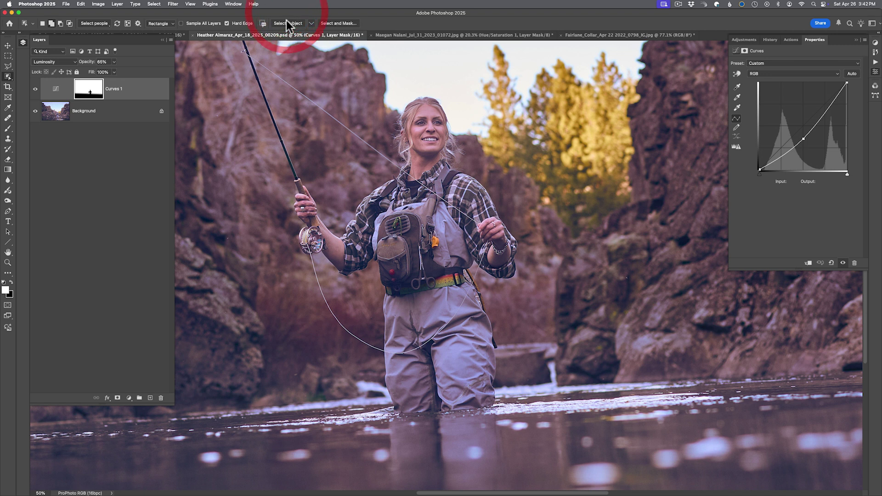
click(287, 24)
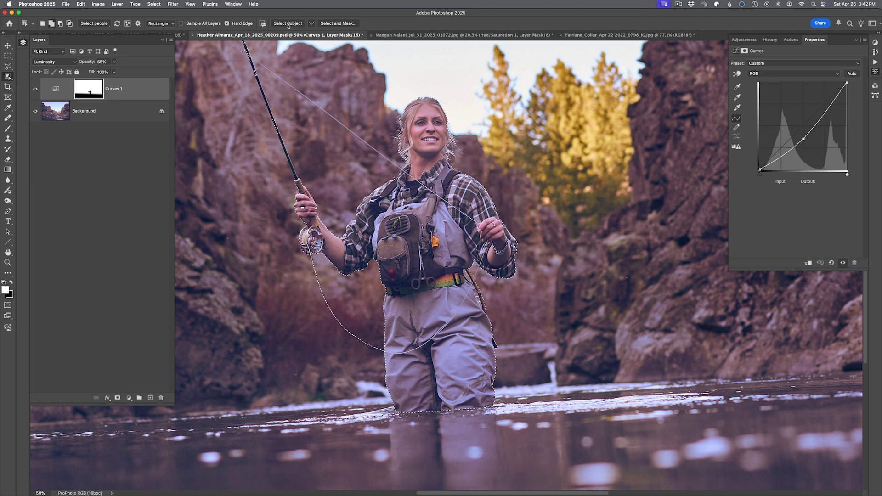
key(super+0)
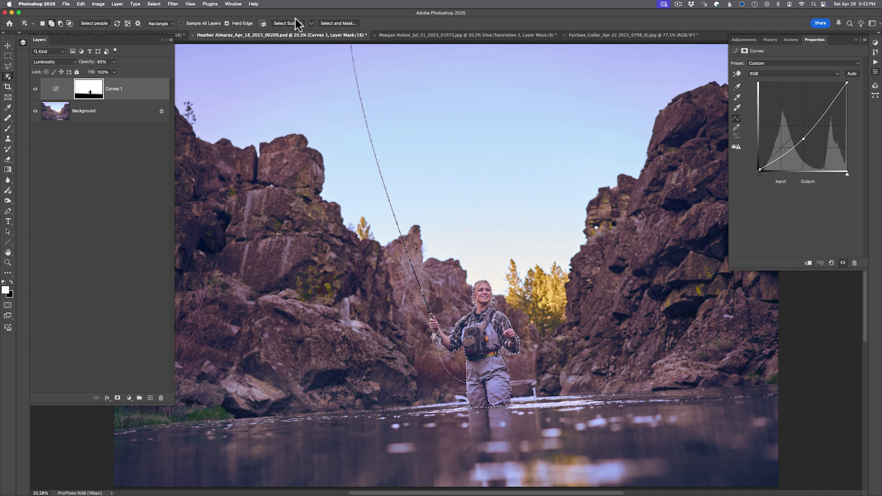
Step: Review the Device/Cloud processing choices and the selection tool group without changing anything
click(310, 23)
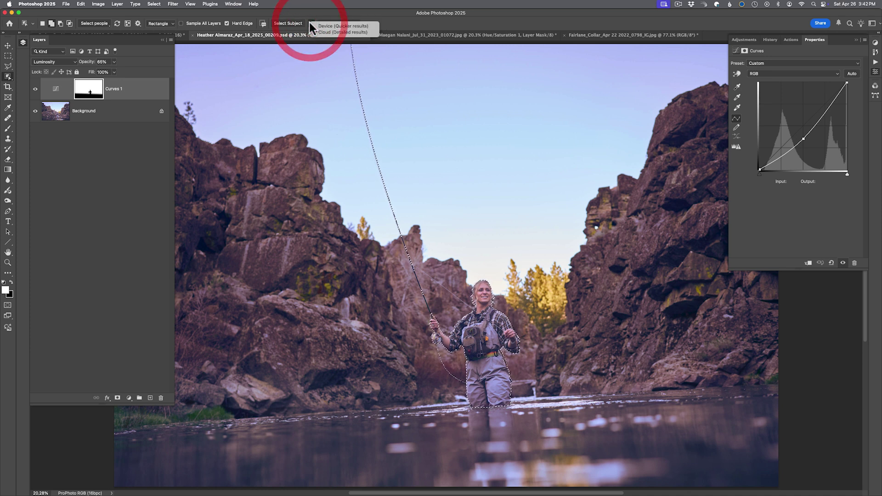
click(300, 14)
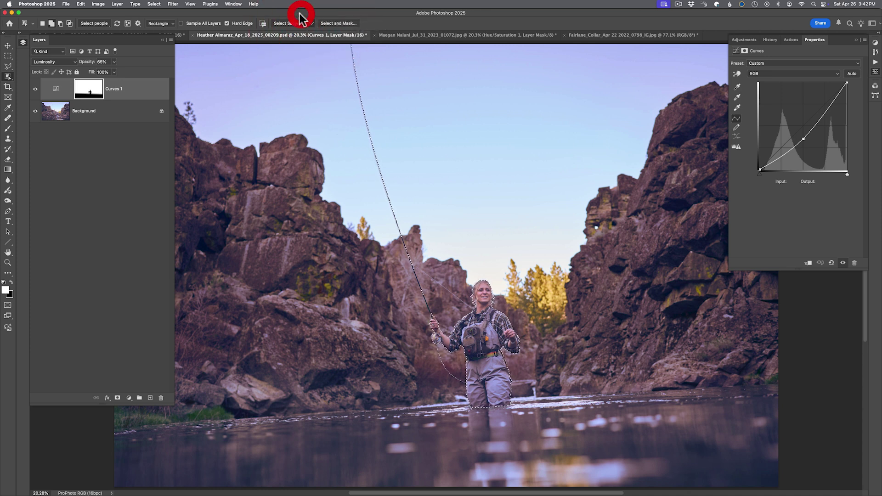
right_click(8, 76)
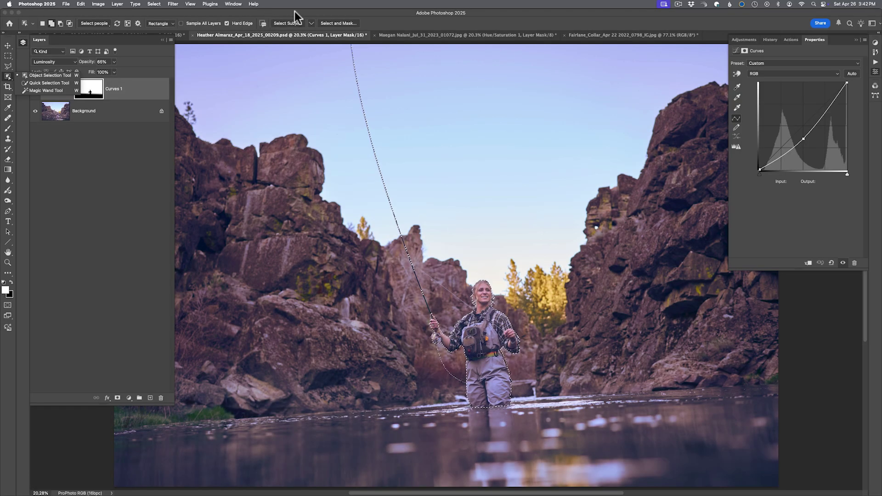
click(311, 23)
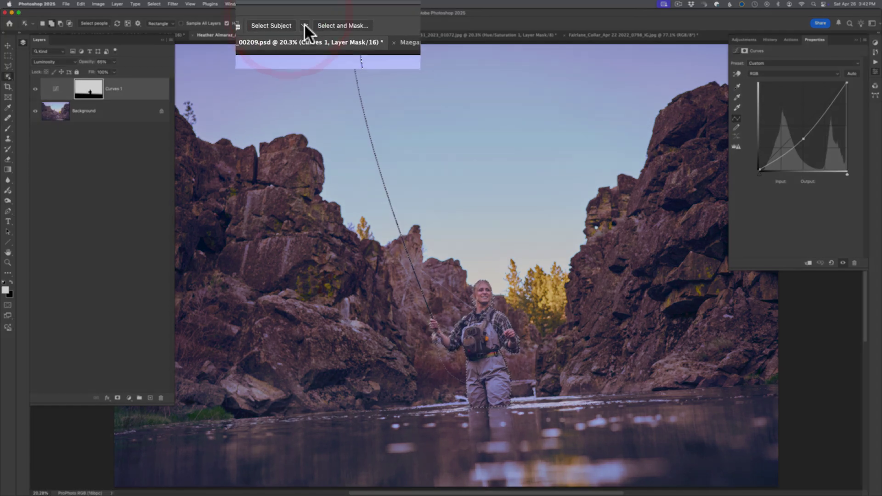
click(343, 44)
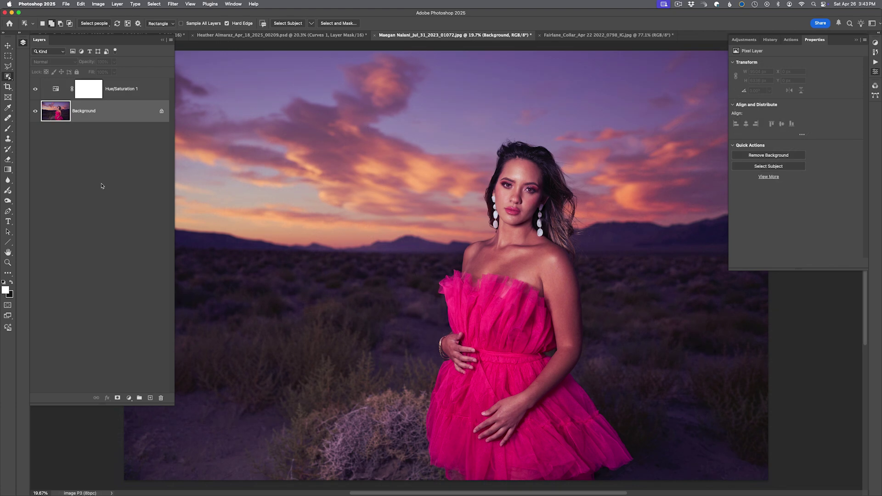
Step: Keep the Object Selection tool active and run Select People on the sunset portrait
click(8, 77)
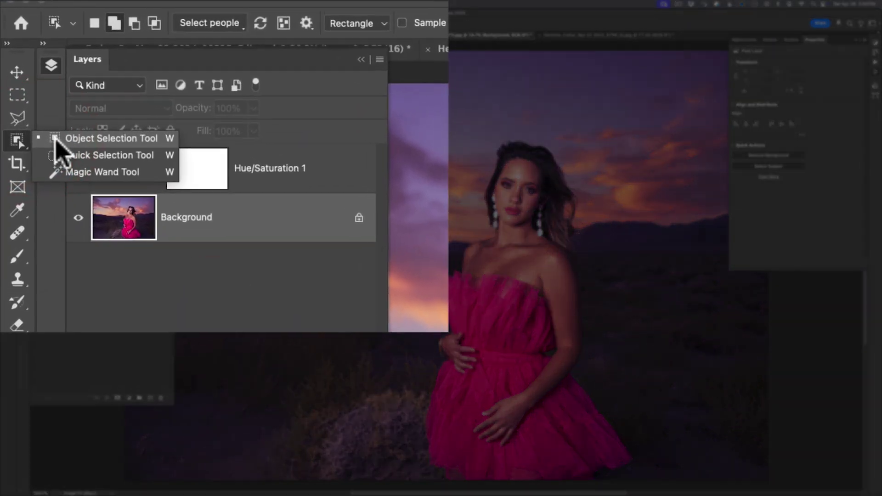
click(14, 114)
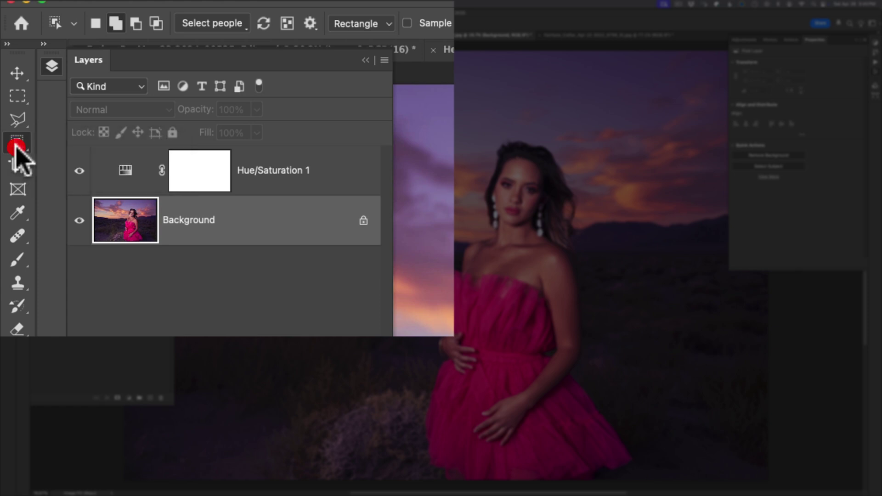
click(213, 26)
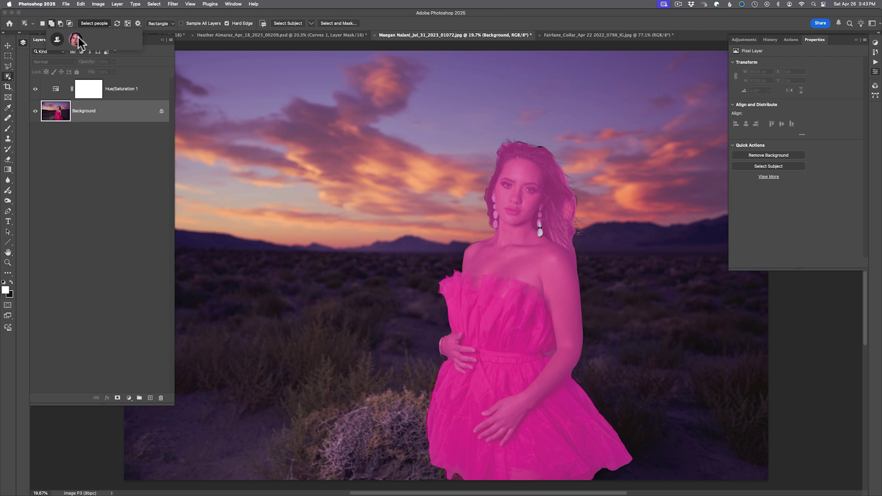
Step: Choose the woman, tick Nose, Facial skin, Upper body skin, Arms and Hands, and apply
click(78, 39)
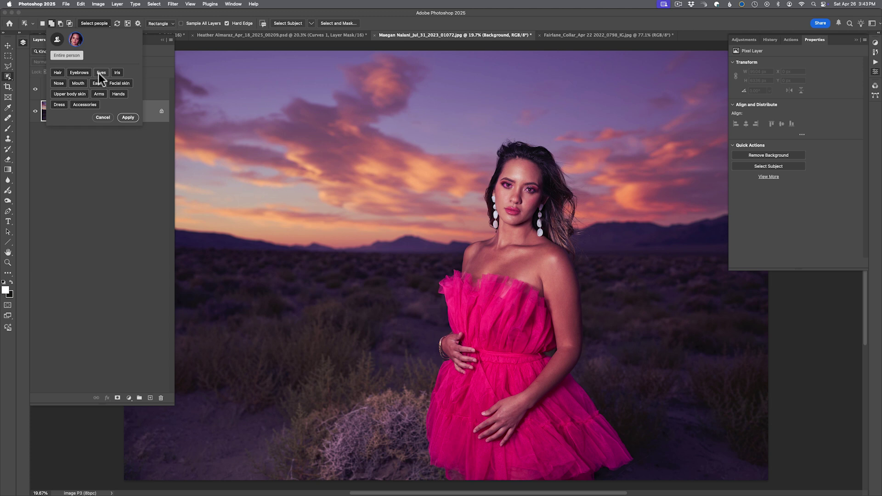
click(61, 83)
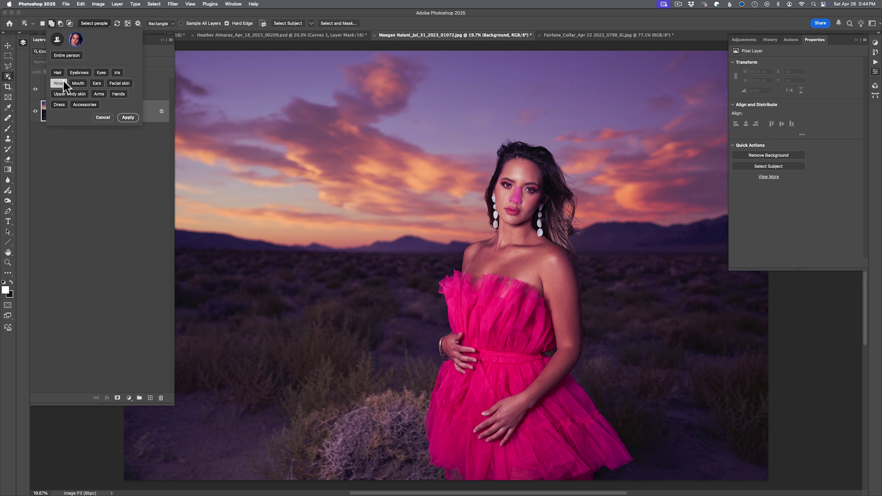
click(124, 82)
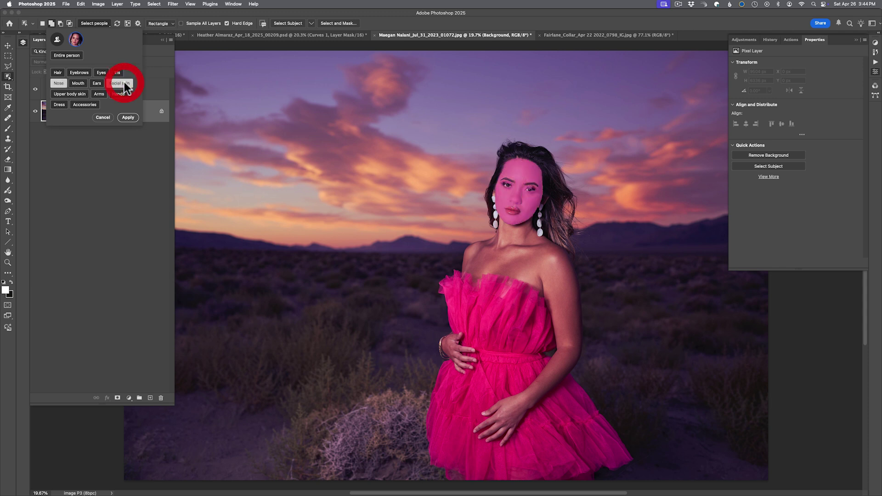
click(82, 94)
click(97, 93)
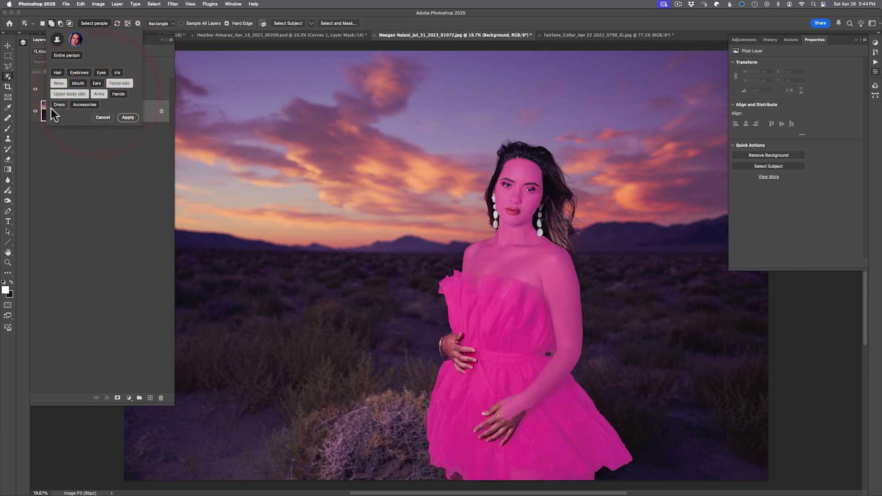
click(118, 94)
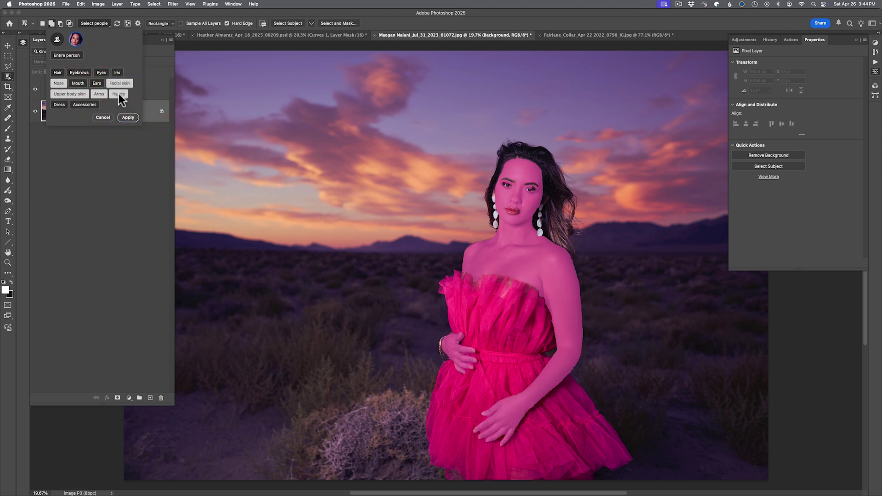
click(124, 117)
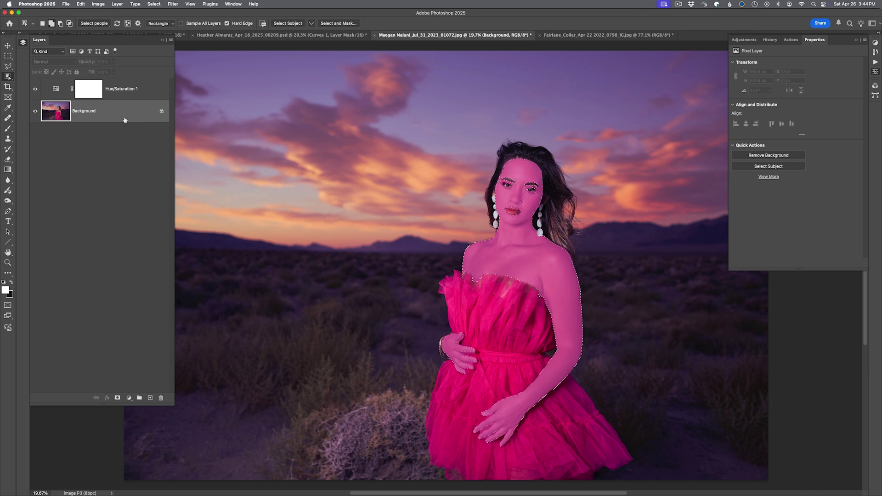
Step: Add a Curves adjustment masked to the skin and check its mask on its own
click(129, 398)
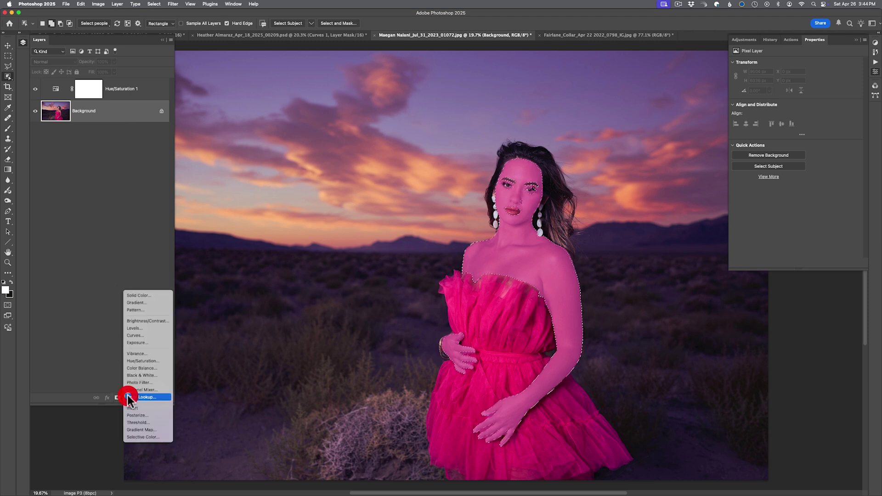
click(133, 336)
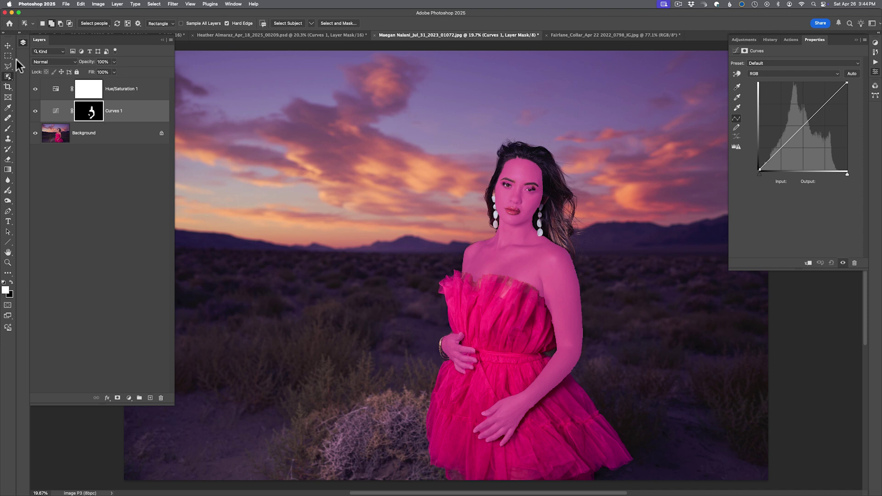
key(v)
click(94, 121)
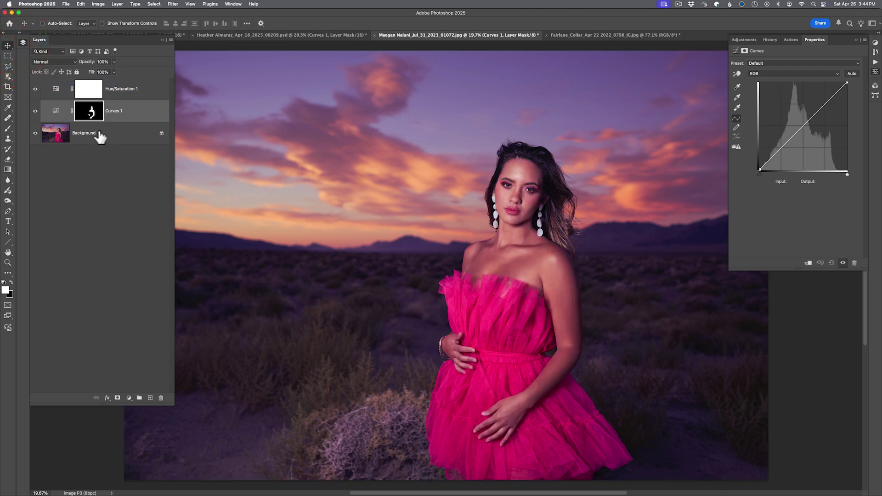
alt+click(93, 118)
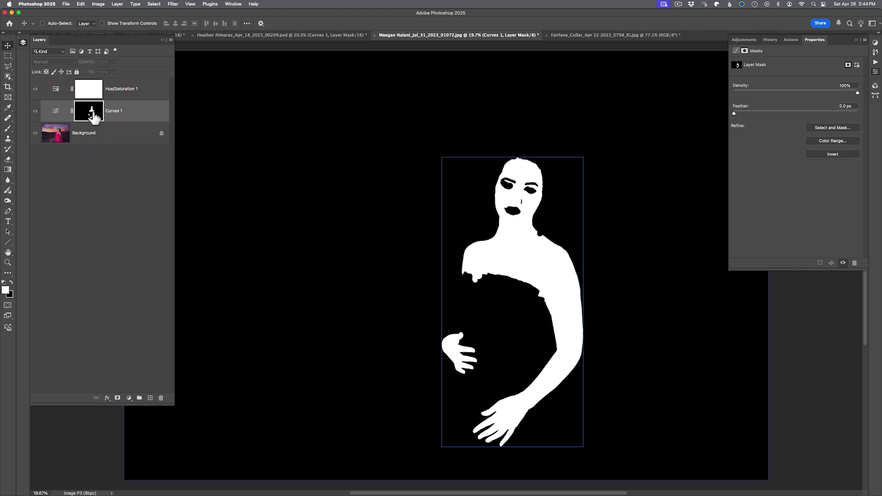
alt+click(94, 118)
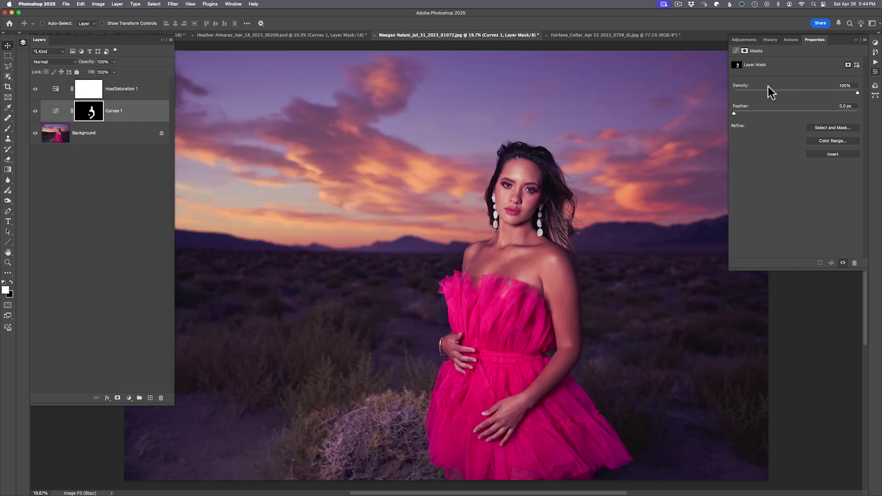
Step: Raise the Curves 1 midpoint to brighten the skin, then switch to the sunglasses photo
click(55, 111)
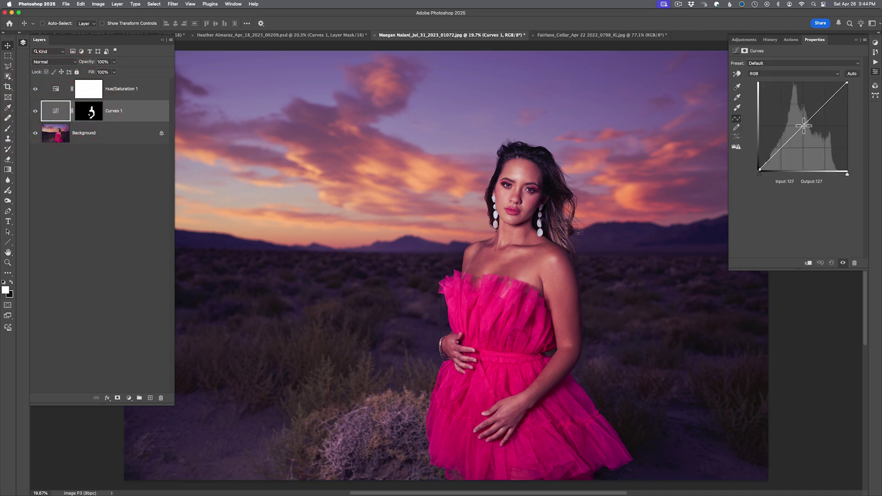
drag(804, 125, 803, 122)
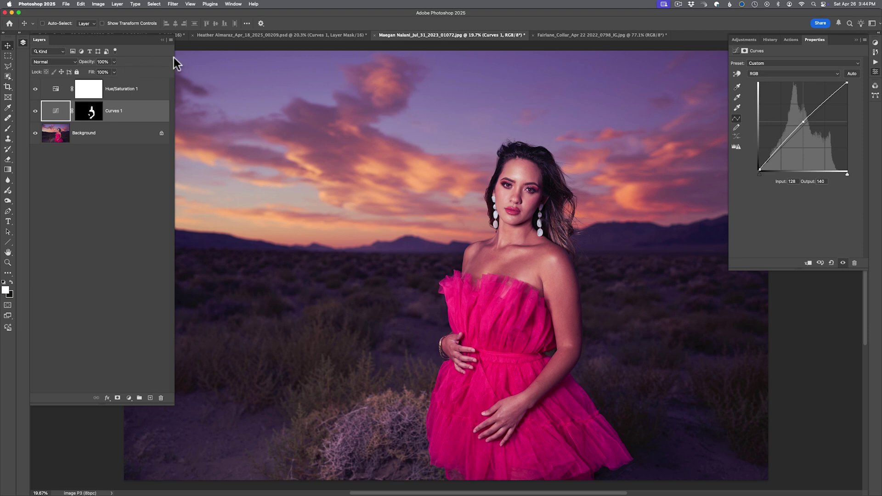
click(180, 38)
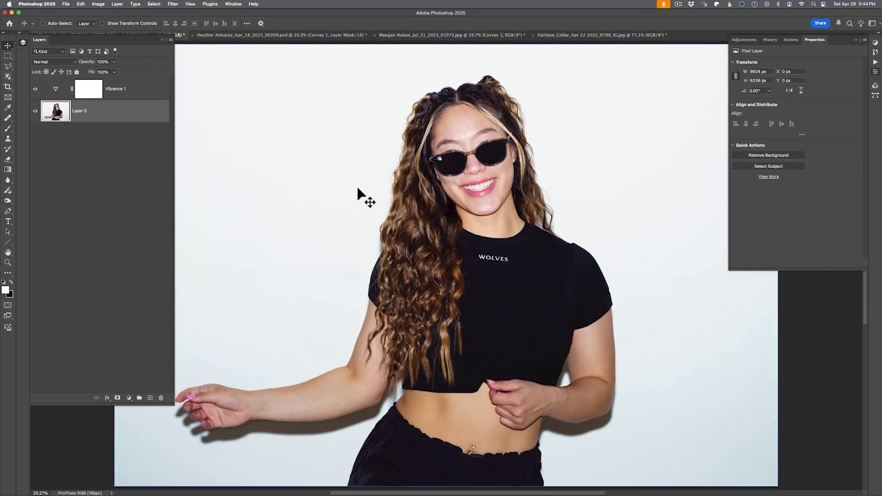
Step: Run Select People on the sunglasses photo and choose the detected woman to show her part options
click(7, 76)
click(100, 22)
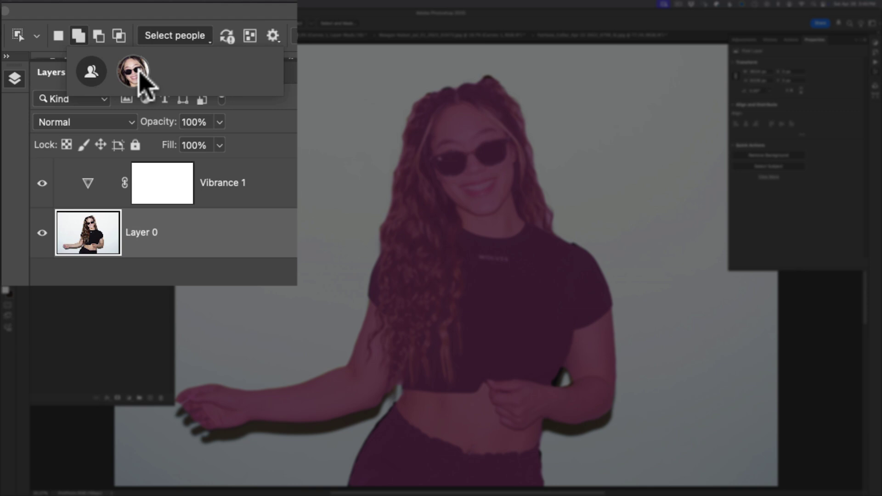
click(133, 71)
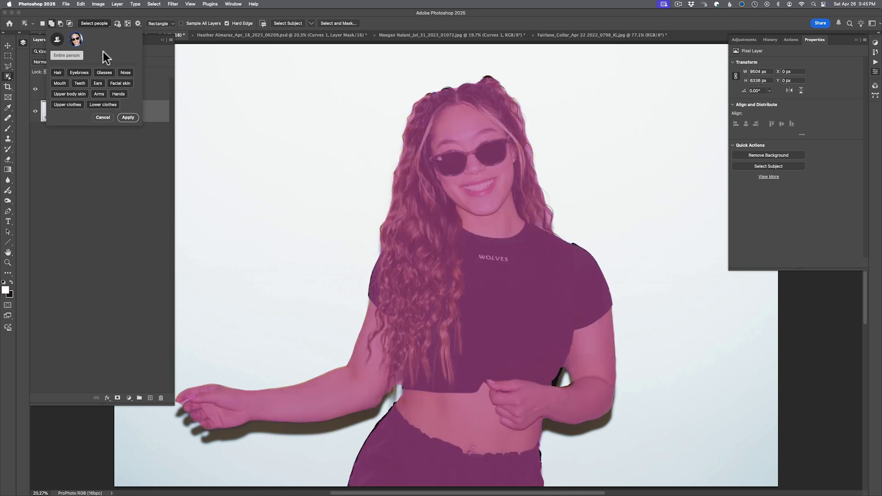
key(super+Tab)
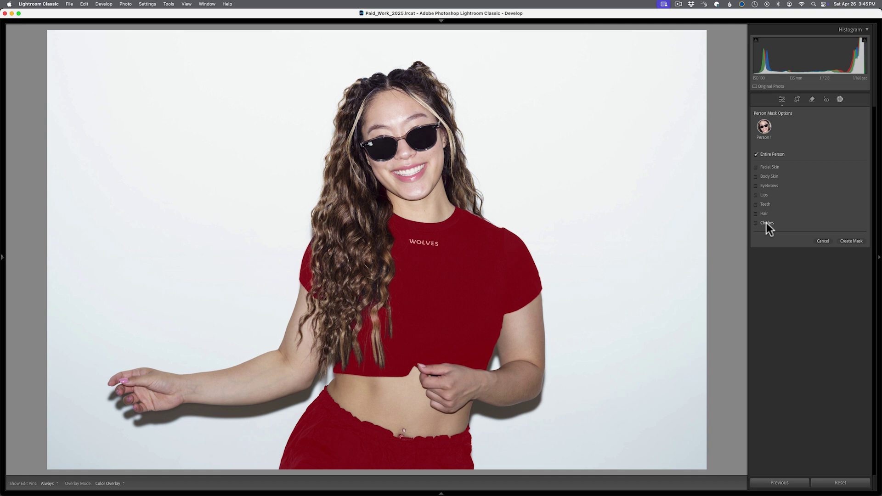
Step: Return from Lightroom Classic's Person Mask Options to Photoshop
key(super+Tab)
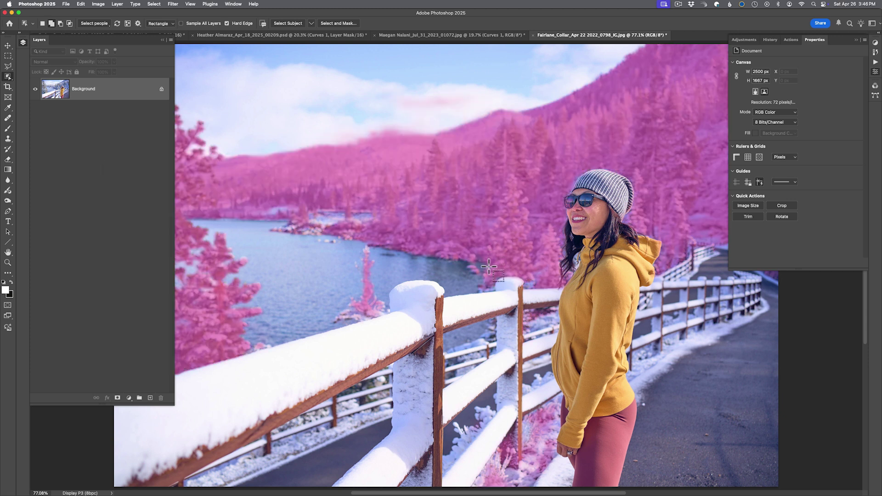
Step: Activate the Move tool and bring up the Window menu
key(v)
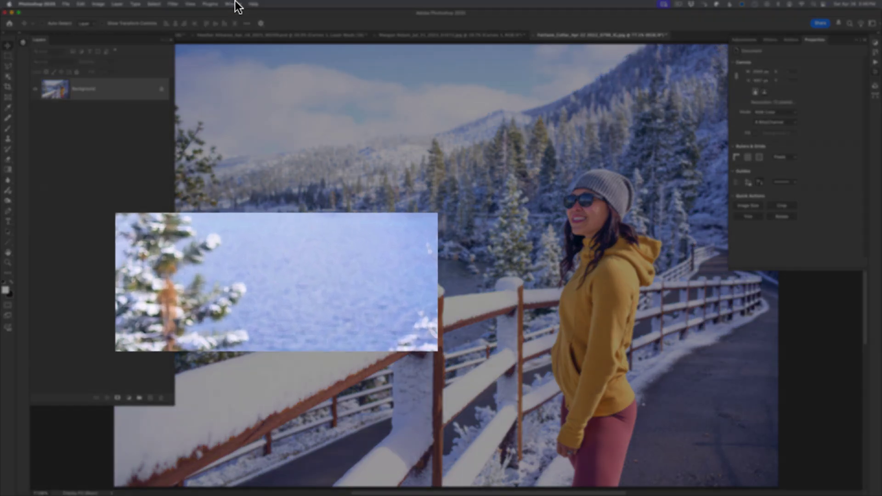
click(237, 6)
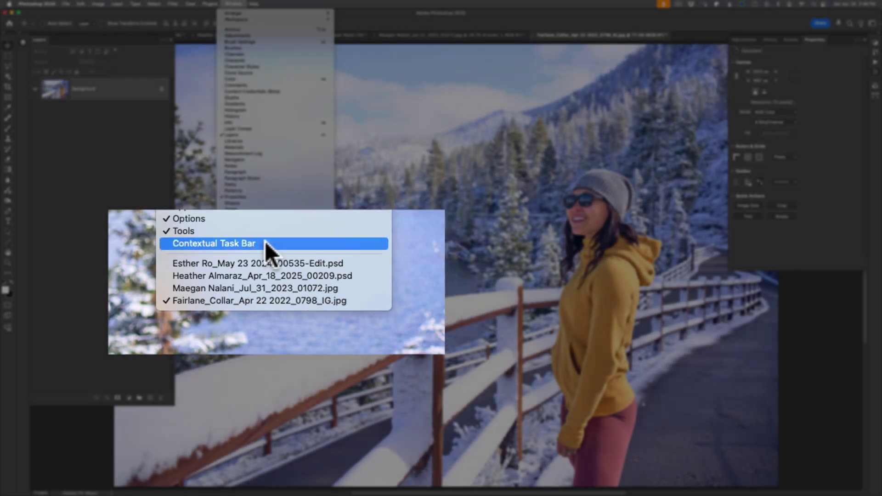
Step: Enable the Contextual Task Bar and use Adjust colors to add a Hue/Saturation layer with Prominent Colors swatches
click(270, 260)
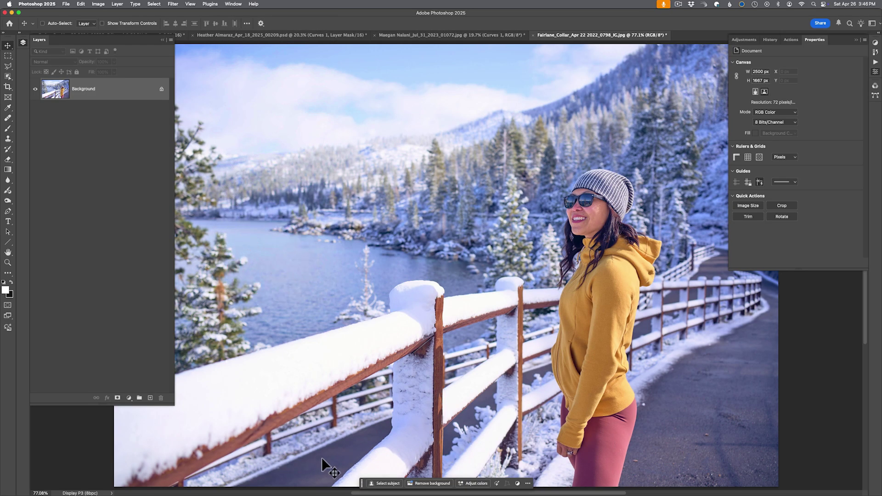
drag(362, 483, 364, 220)
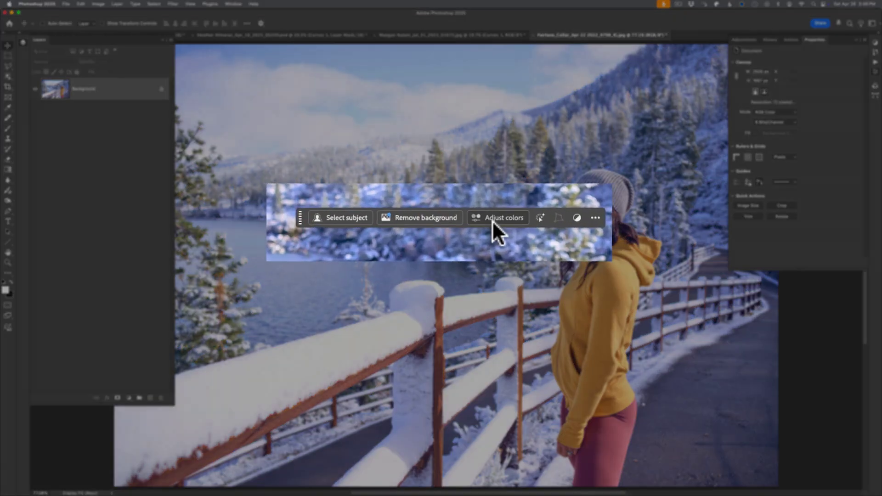
click(474, 220)
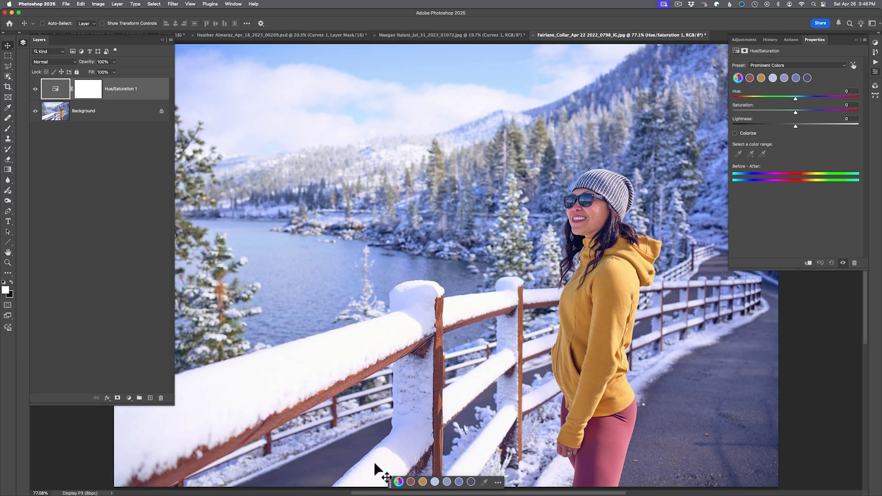
drag(390, 482, 389, 238)
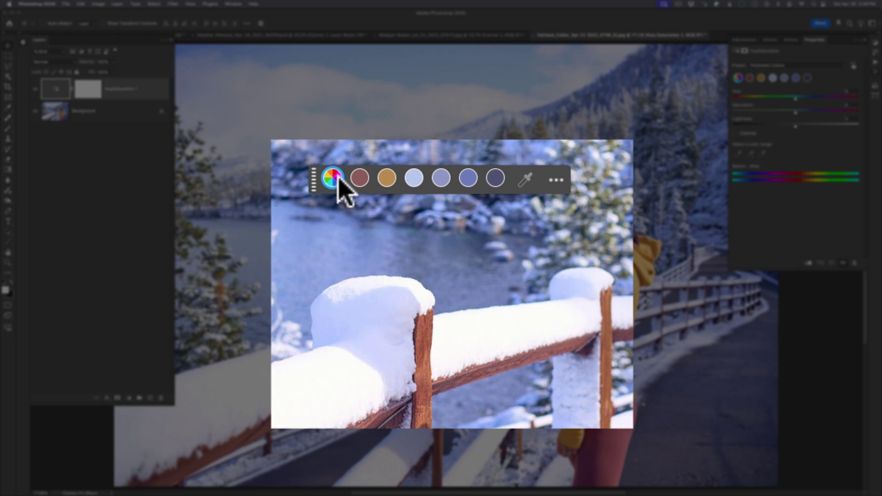
Step: Target the sweatshirt's yellow-tan swatch in Hue/Saturation 1, then hide the on-canvas swatch bar
click(386, 178)
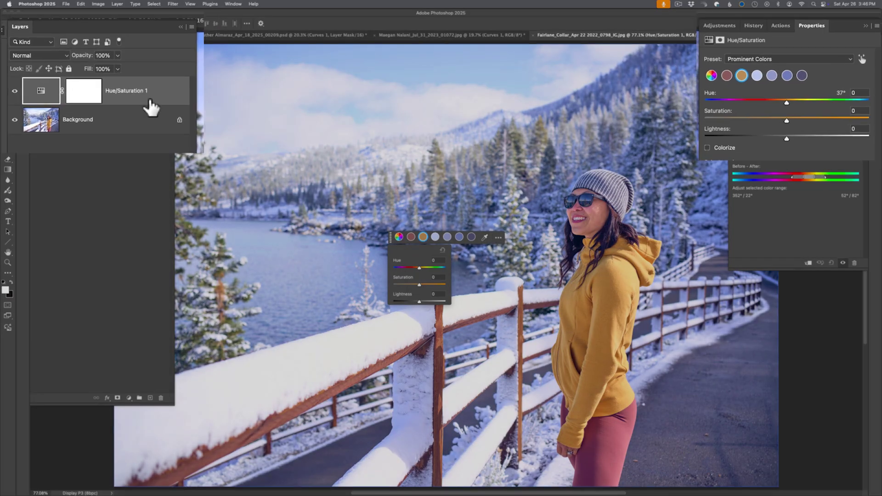
click(140, 91)
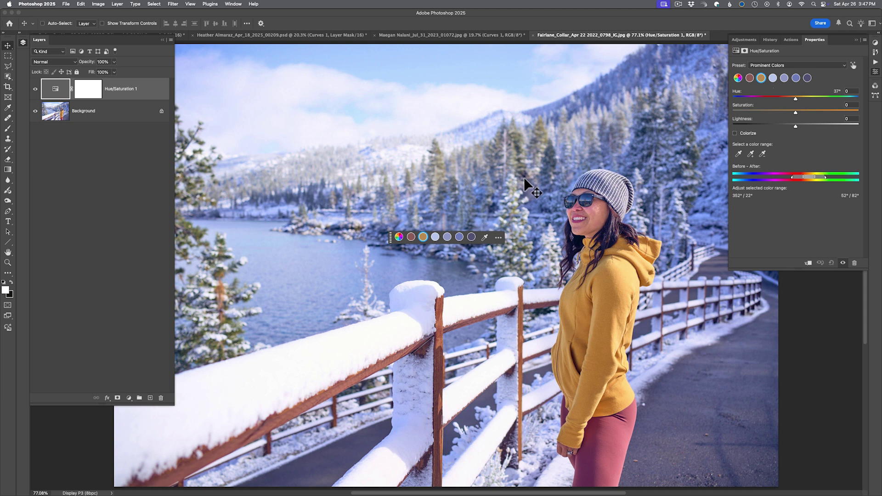
click(498, 237)
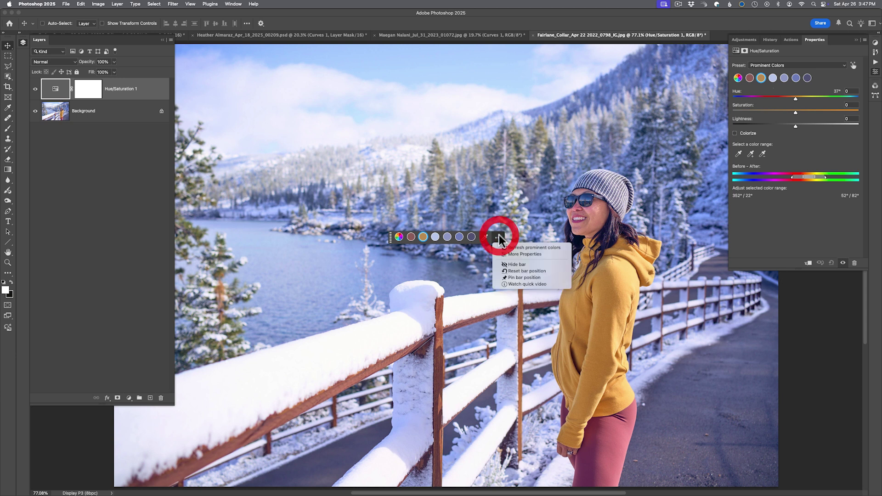
click(511, 266)
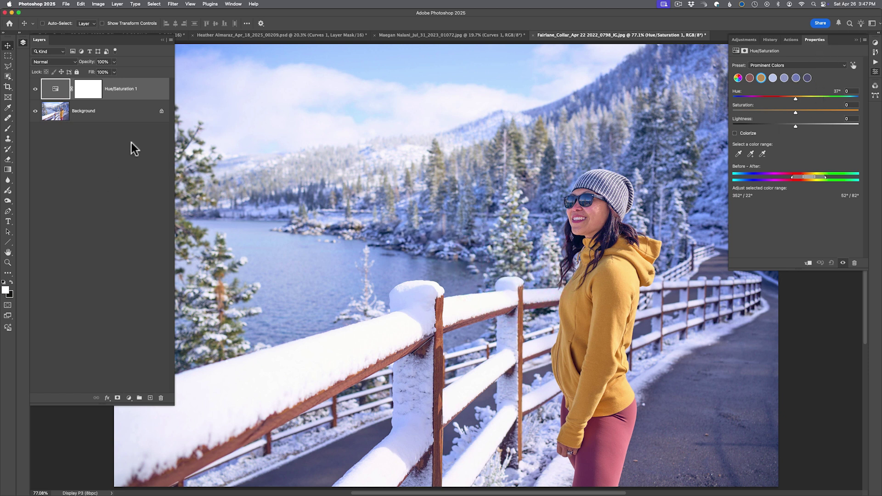
Step: Delete Hue/Saturation 1 and add a fresh default Hue/Saturation adjustment layer
drag(144, 94, 161, 398)
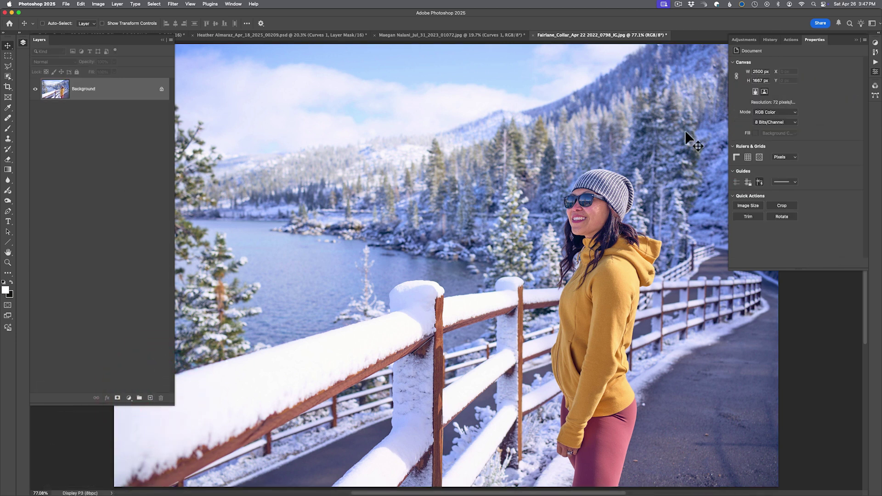
click(129, 398)
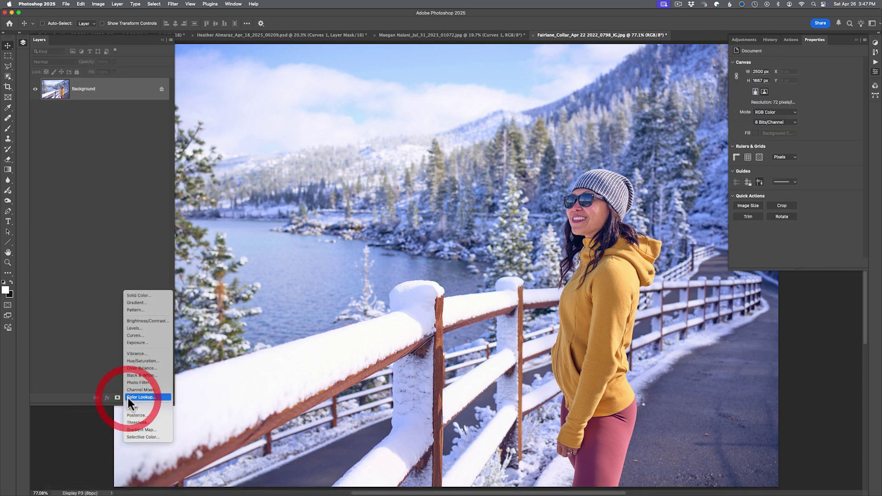
click(139, 361)
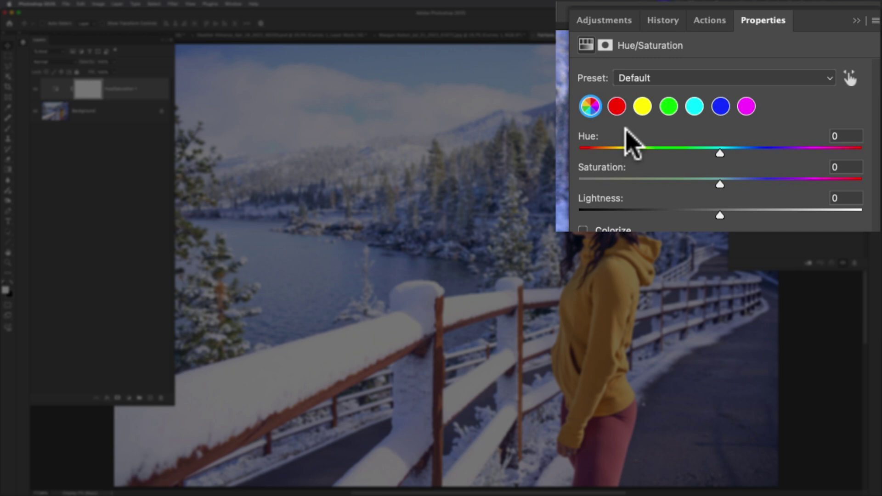
Step: Try shifting the gold tone to saturated yellow via Prominent Colors, then reset to defaults
click(637, 78)
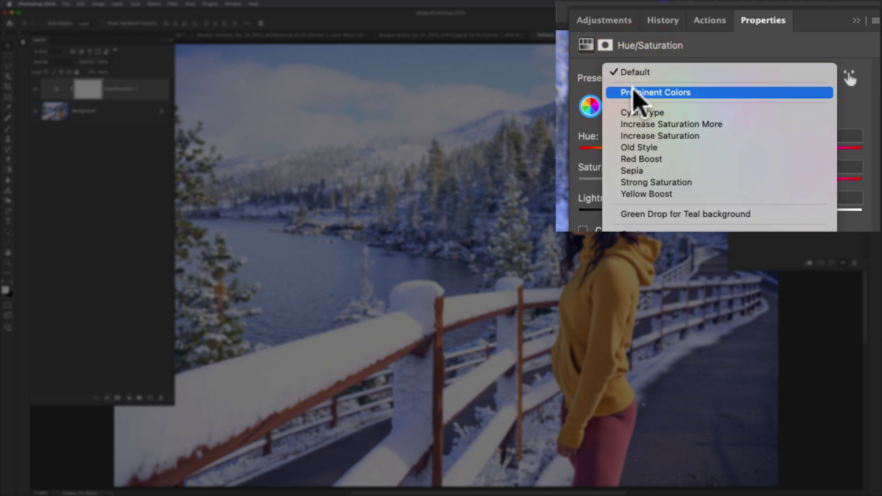
click(634, 94)
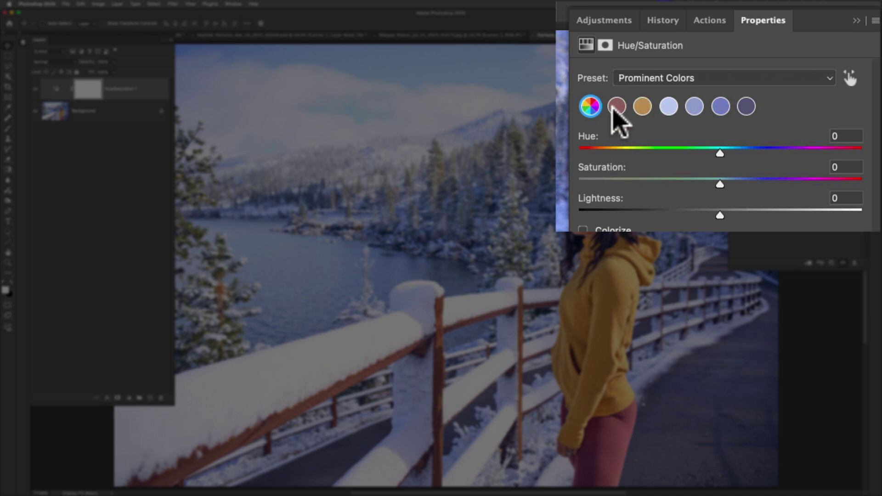
click(642, 106)
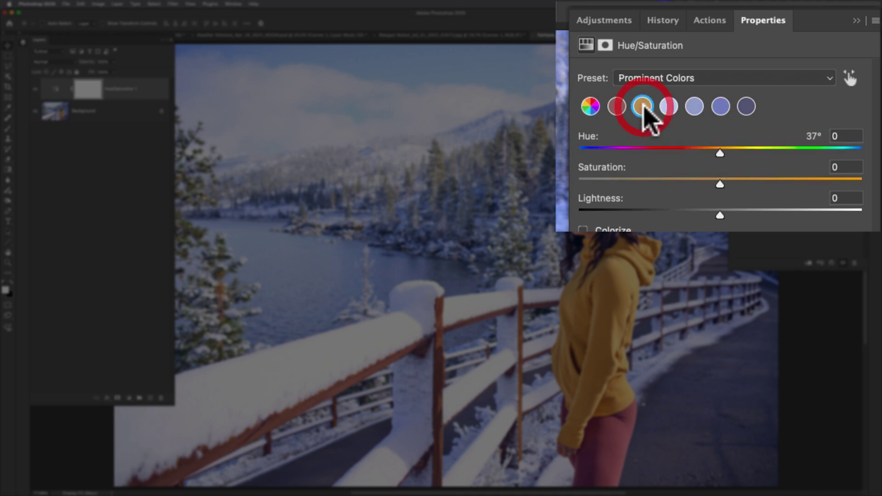
mouse_move(721, 150)
mouse_down()
mouse_move(677, 148)
mouse_move(755, 148)
mouse_move(670, 145)
mouse_move(710, 138)
mouse_up()
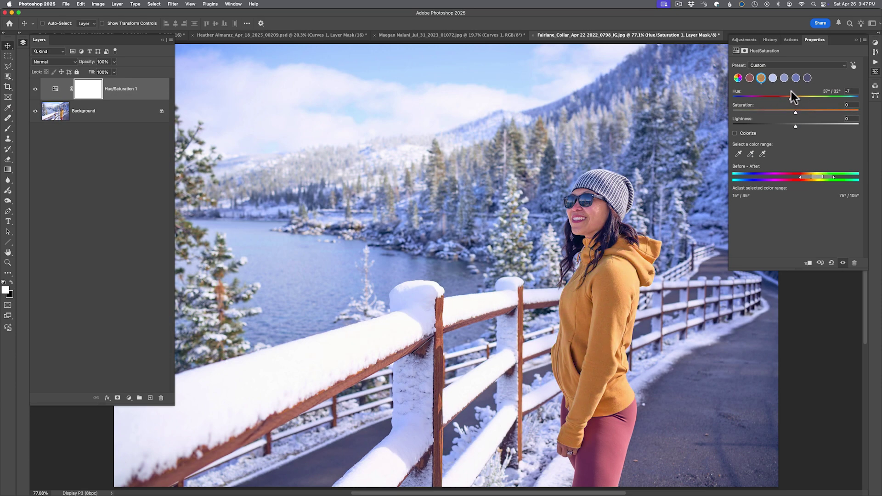
mouse_move(792, 91)
mouse_down()
mouse_move(810, 88)
mouse_move(775, 87)
mouse_move(798, 84)
mouse_move(837, 112)
mouse_move(825, 97)
mouse_move(807, 96)
mouse_up()
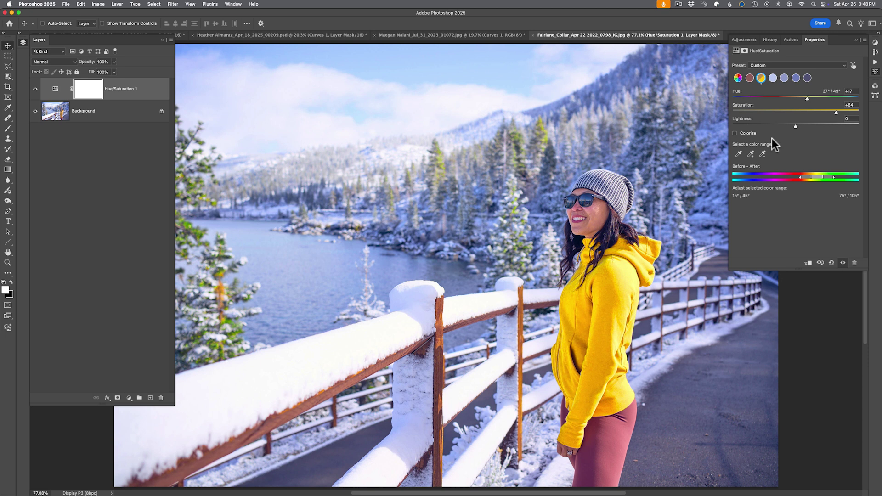
click(832, 264)
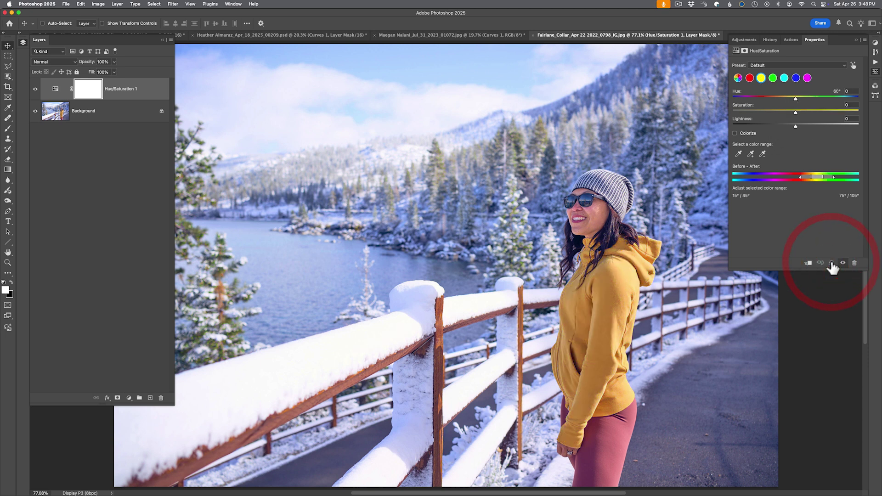
Step: Select the woman's upper clothes with Object Selection's Select people, shown in Quick Mask
click(9, 77)
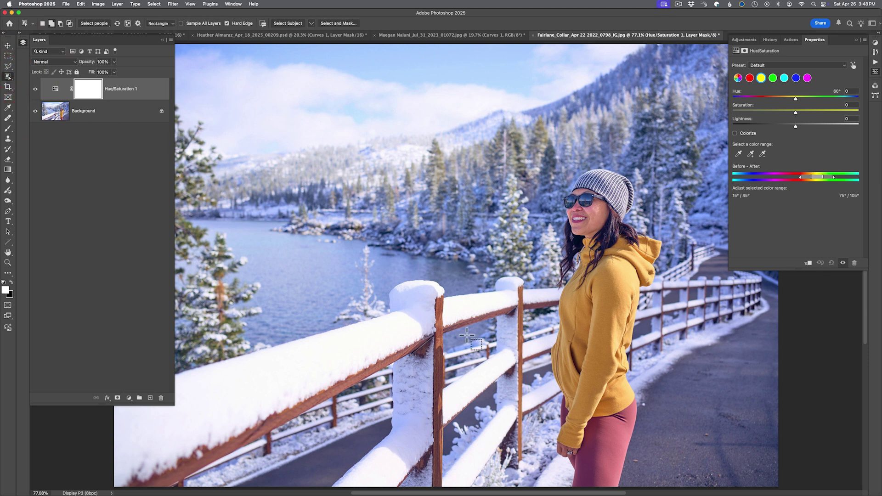
key(q)
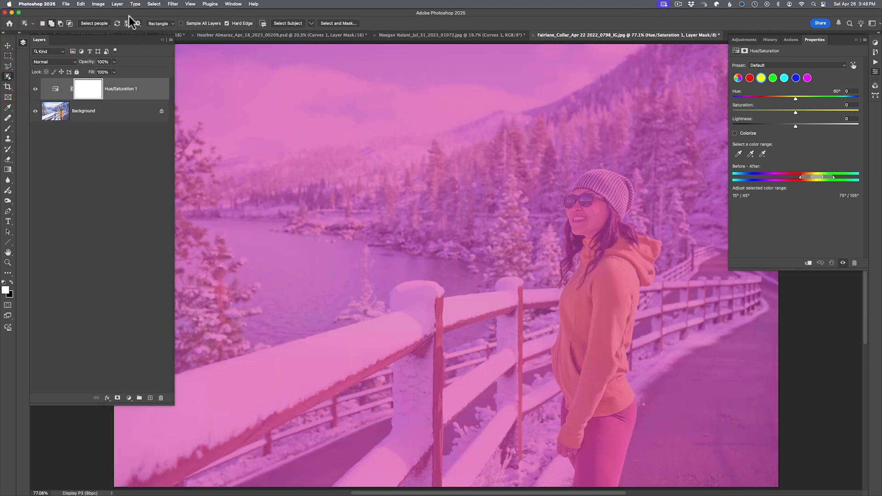
click(103, 22)
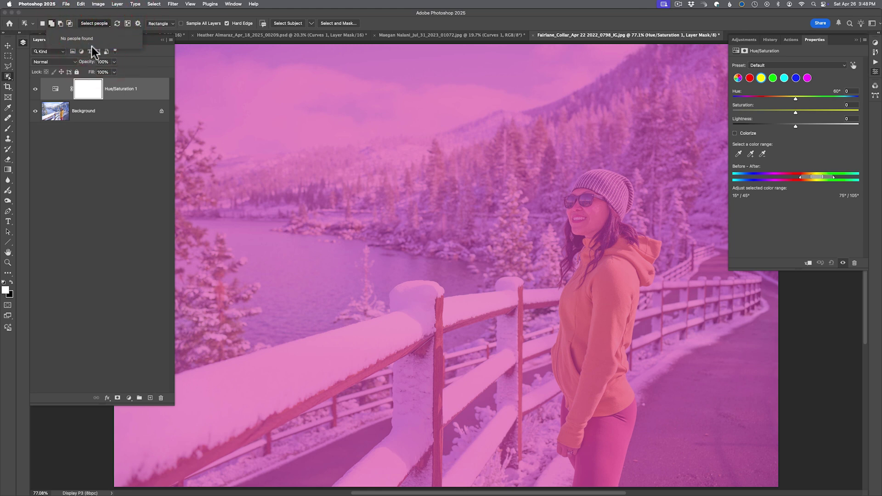
click(109, 139)
click(108, 112)
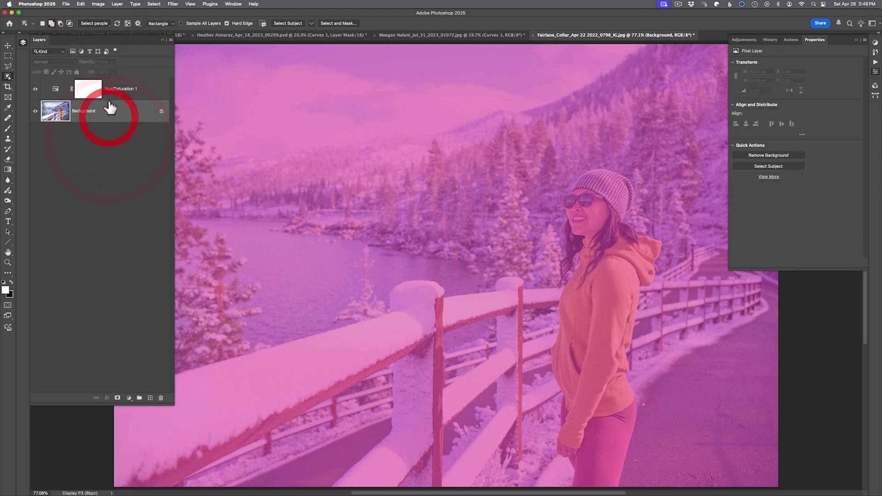
click(97, 22)
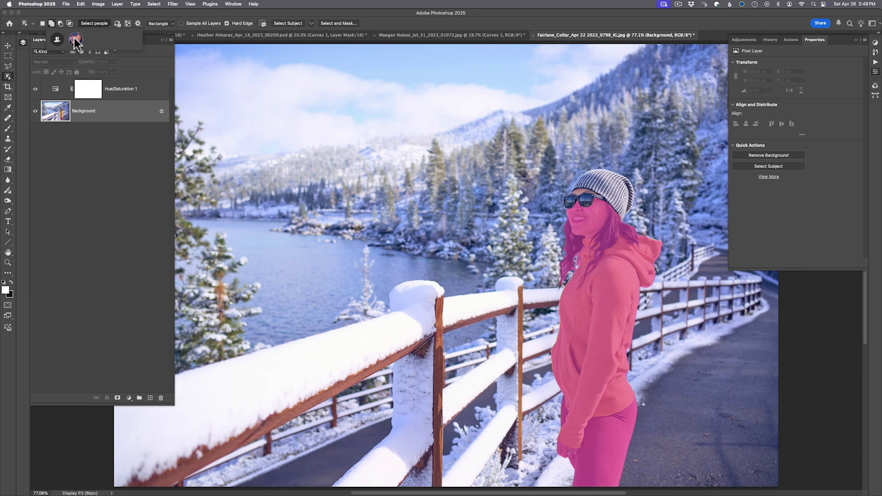
click(75, 40)
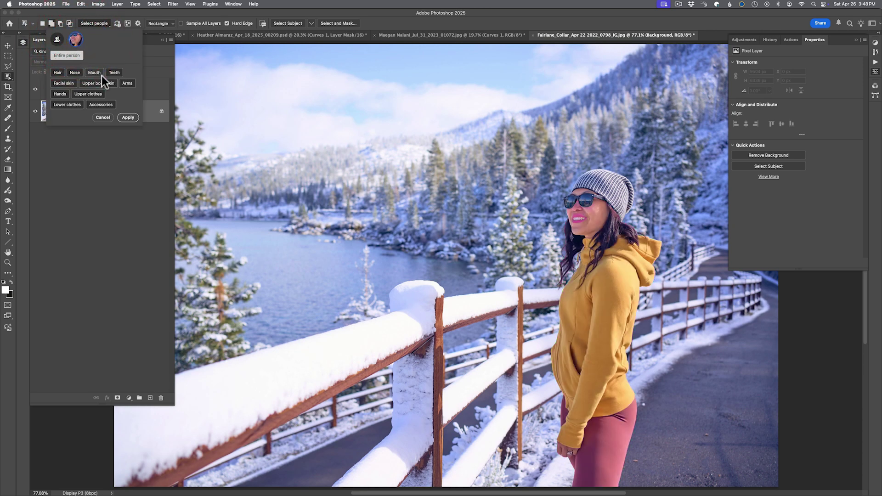
click(79, 94)
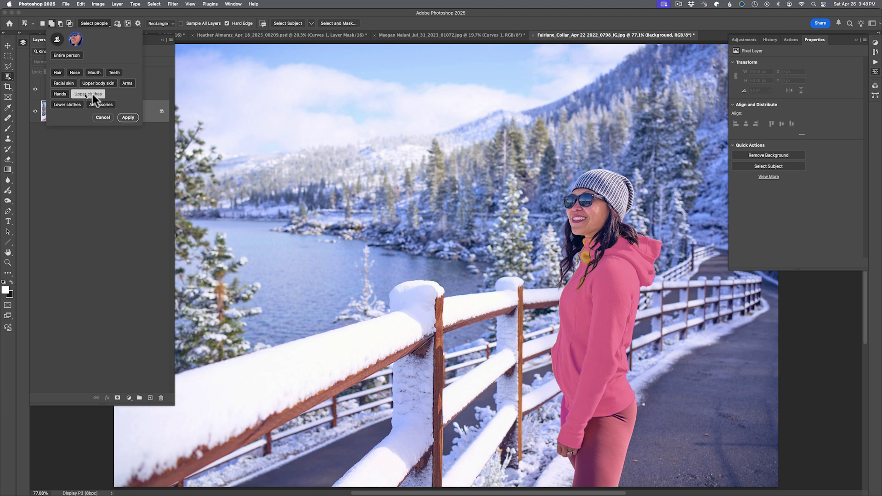
click(123, 118)
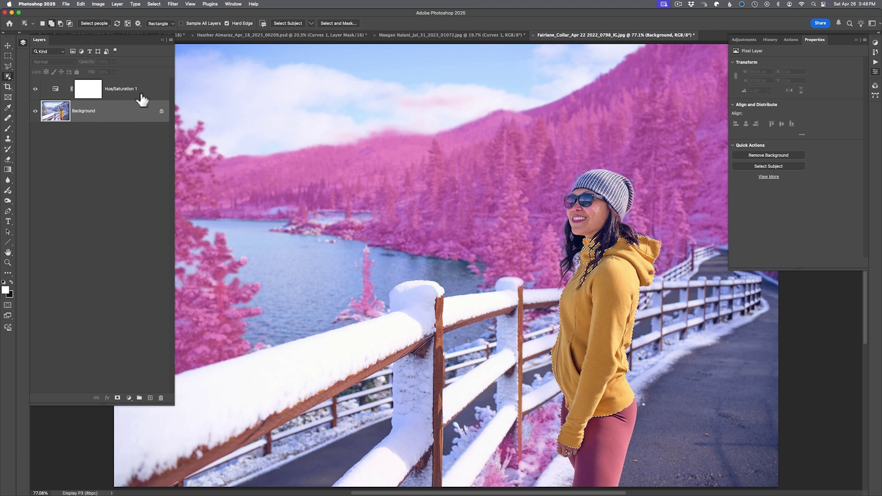
Step: Replace the old Hue/Saturation 1 with a new one masked to the sweatshirt selection
drag(155, 95, 161, 398)
click(129, 397)
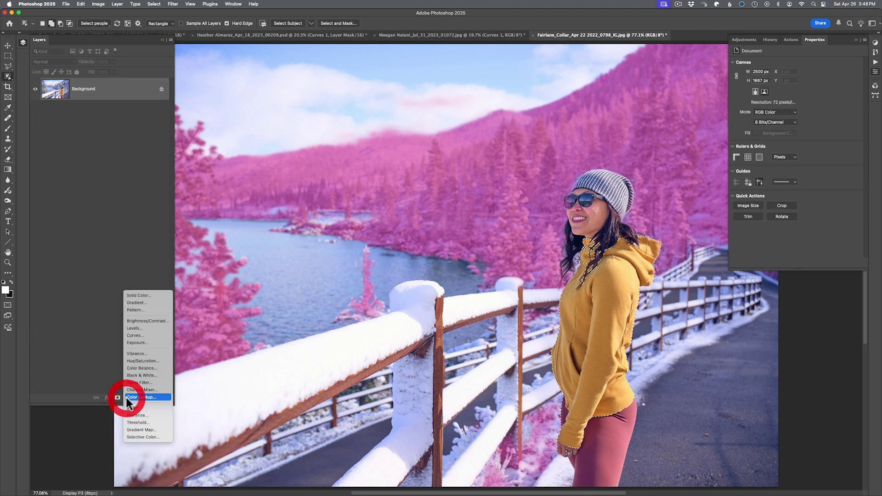
click(136, 362)
Step: Check the sweatshirt-shaped layer mask, then set the adjustment's preset to Prominent Colors
key(backslash)
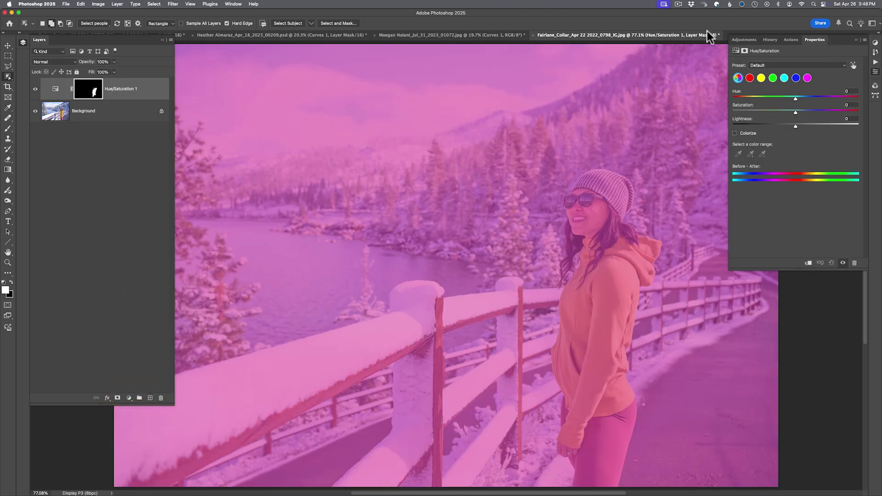
click(95, 92)
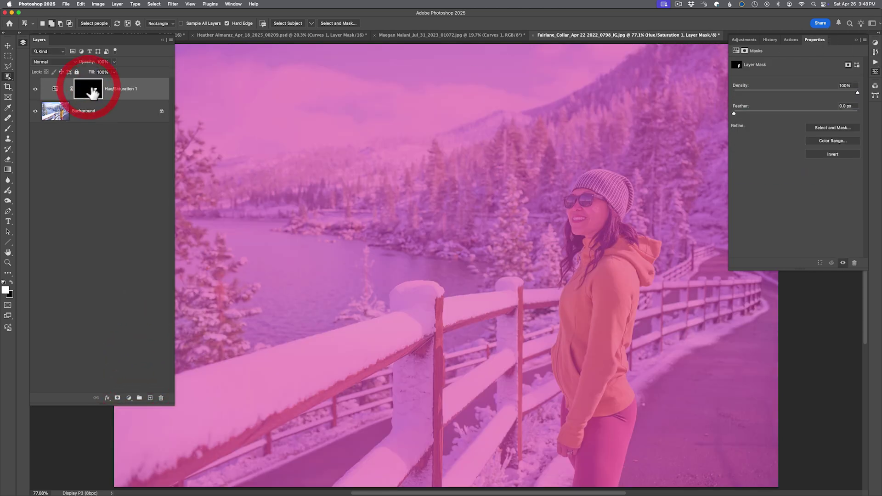
click(55, 90)
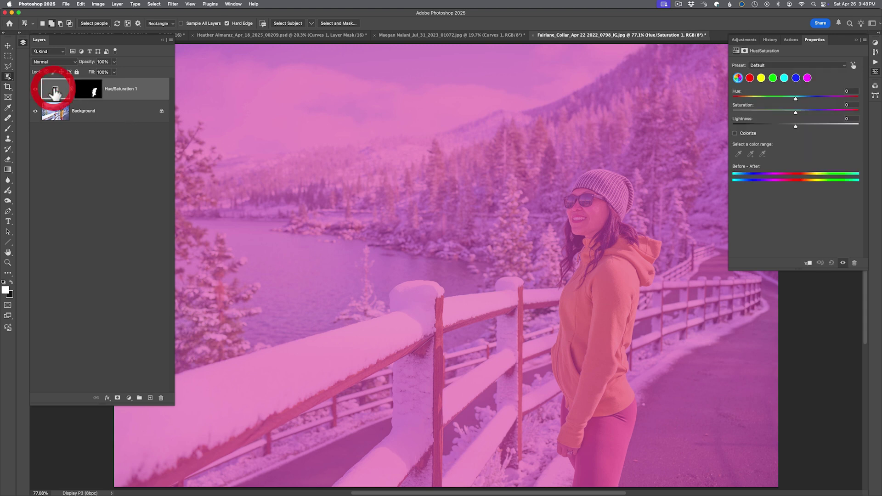
click(760, 64)
click(762, 73)
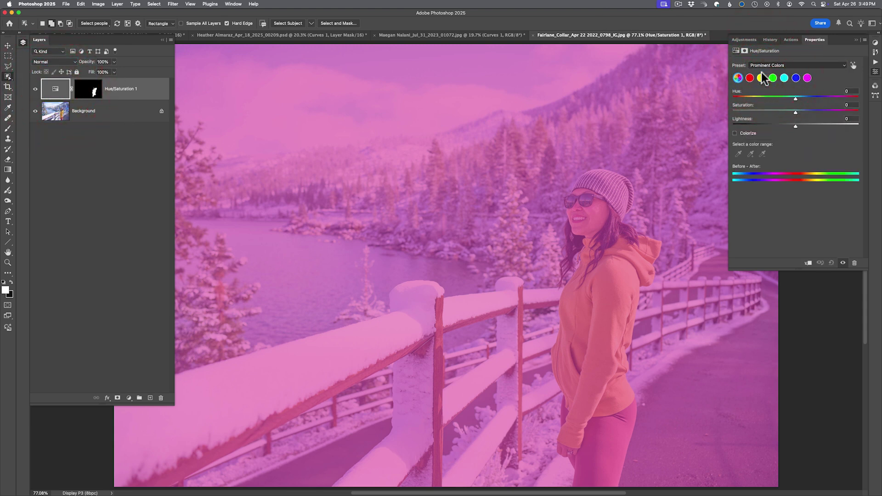
Step: Target the gold swatch and set Hue -21, Saturation +32 to turn the hoodie orange
key(v)
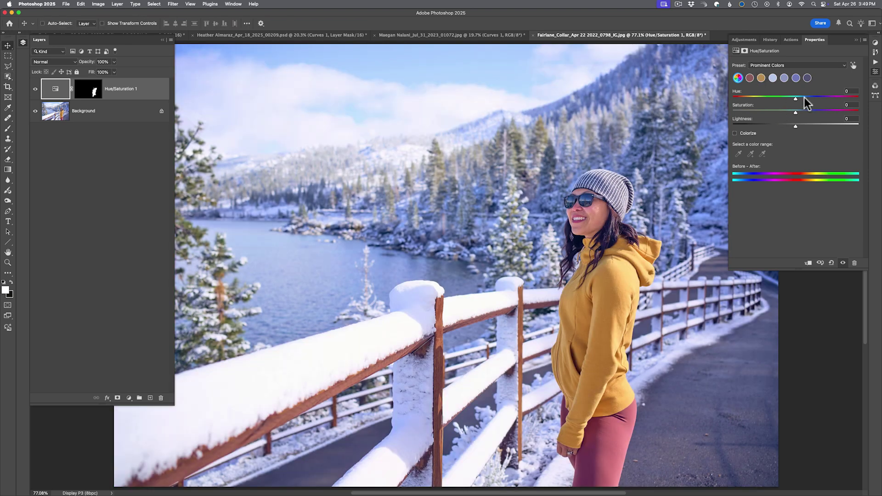
click(762, 78)
drag(796, 111, 780, 98)
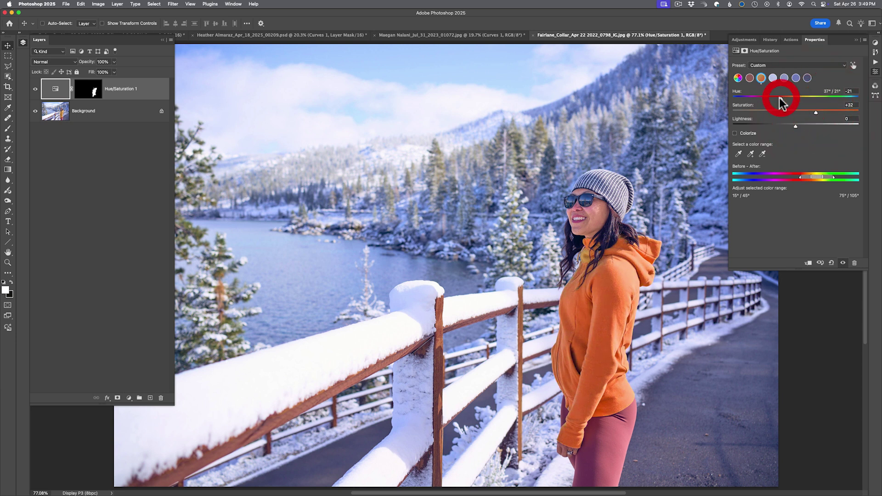